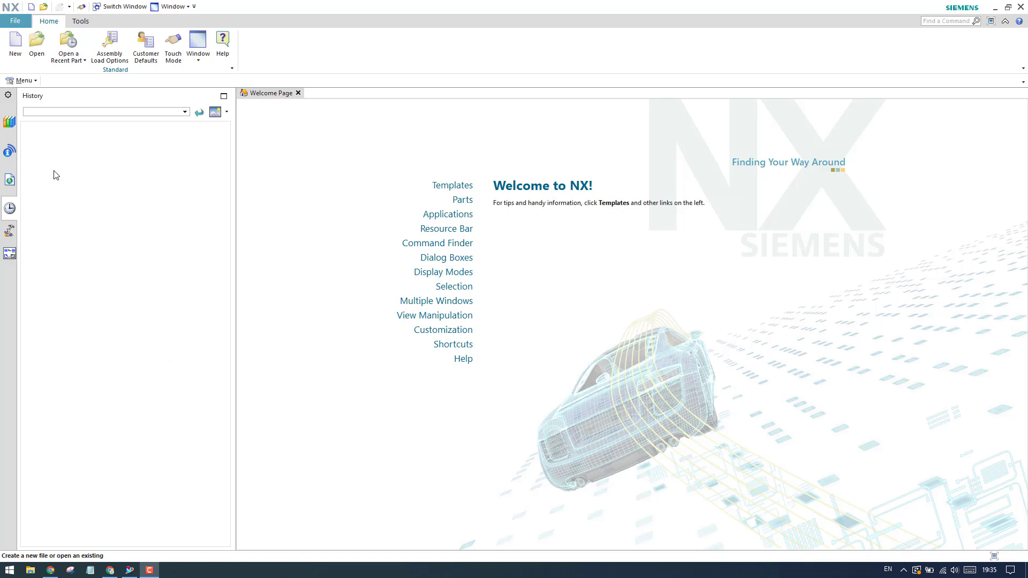
Step: Create a new part from the Sheet Metal template
{"action": "left_click", "coordinate": [20, 60]}
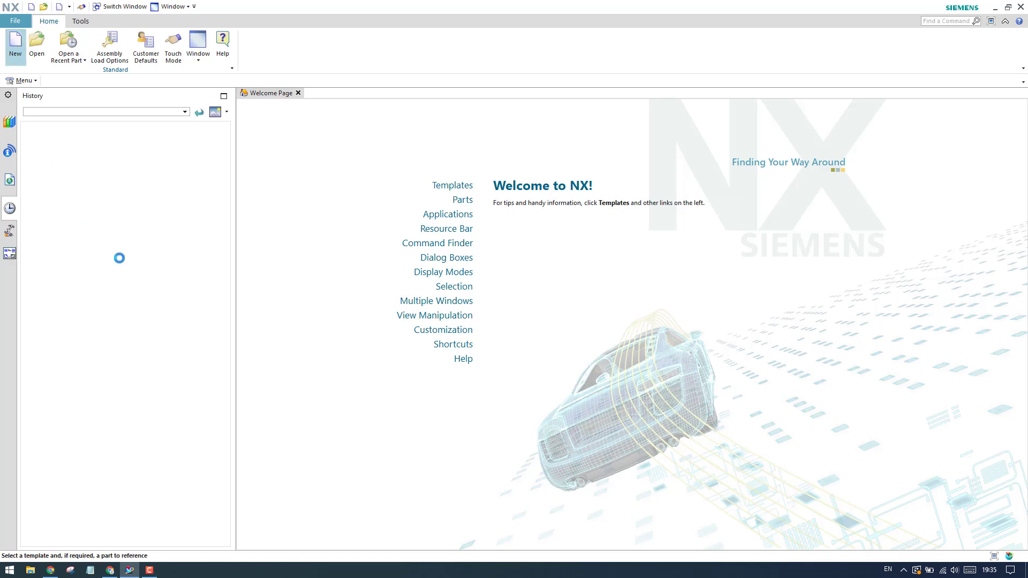
{"action": "left_click", "coordinate": [177, 261]}
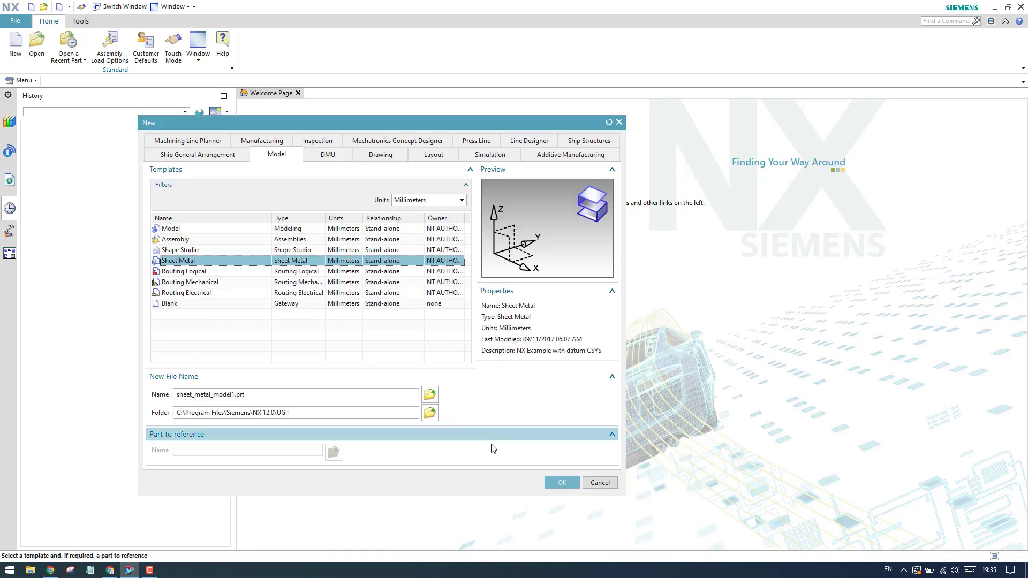
{"action": "left_click", "coordinate": [561, 482]}
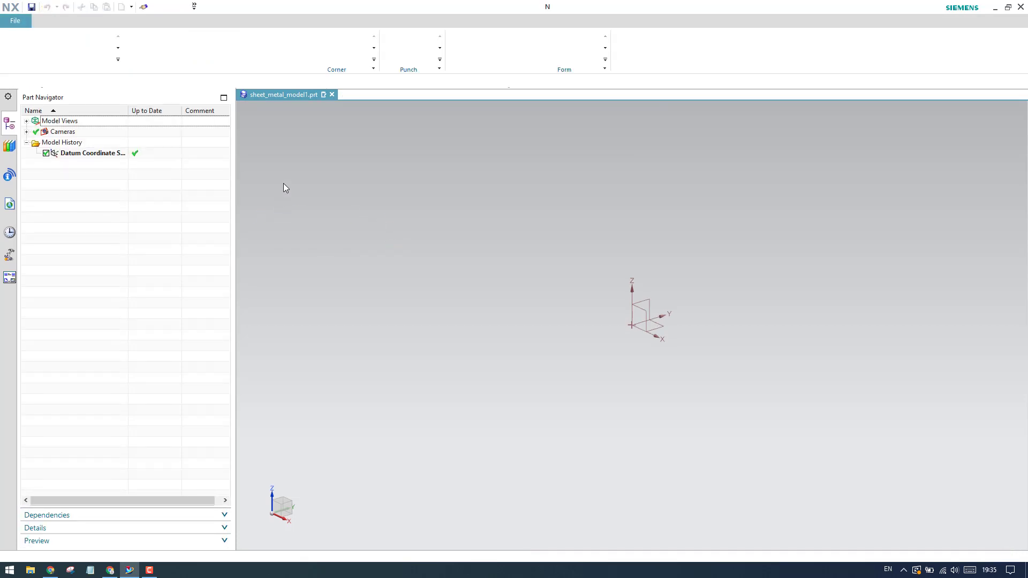
Step: Start the Jog feature from the Bend group's More list
{"action": "left_click", "coordinate": [288, 50]}
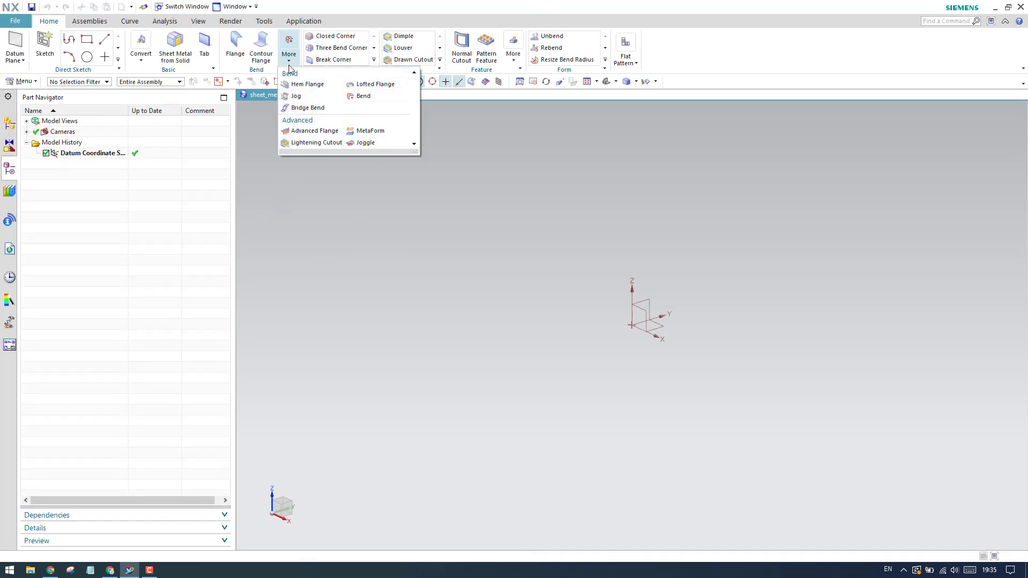
{"action": "left_click", "coordinate": [300, 100]}
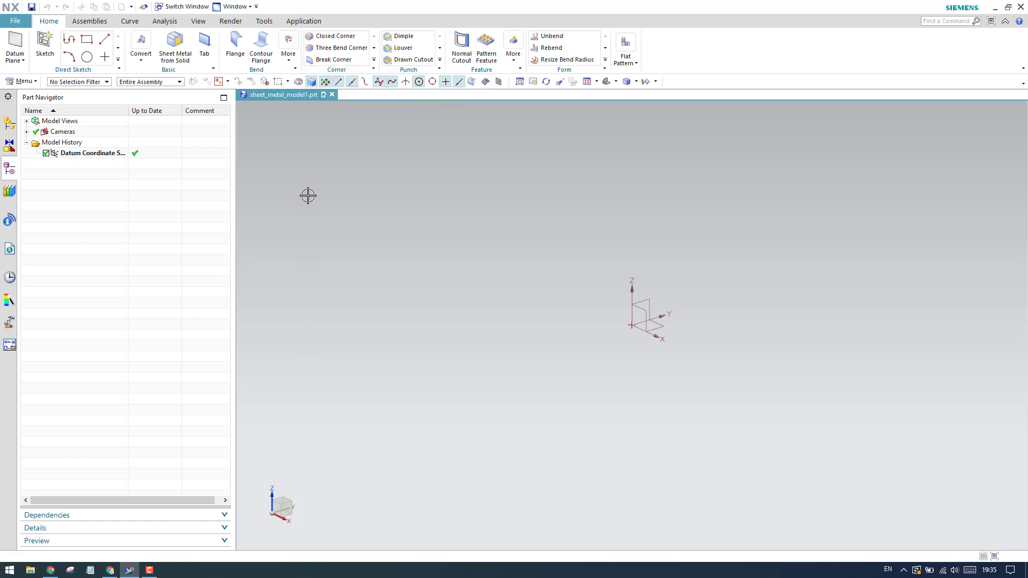
Step: Sketch a large rectangle around the origin on the default horizontal plane and finish the sketch
{"action": "left_click", "coordinate": [44, 46]}
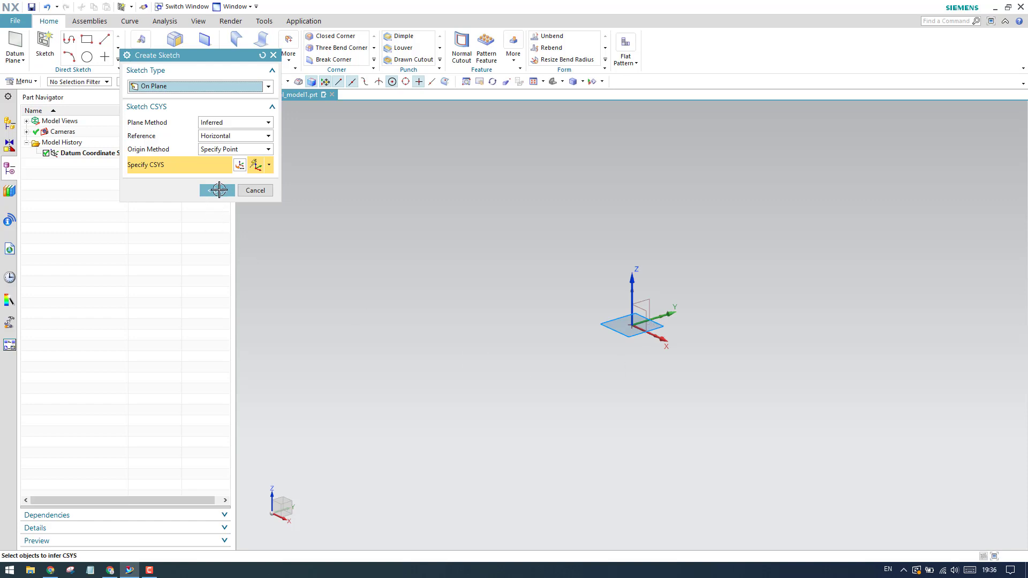
{"action": "left_click", "coordinate": [219, 190]}
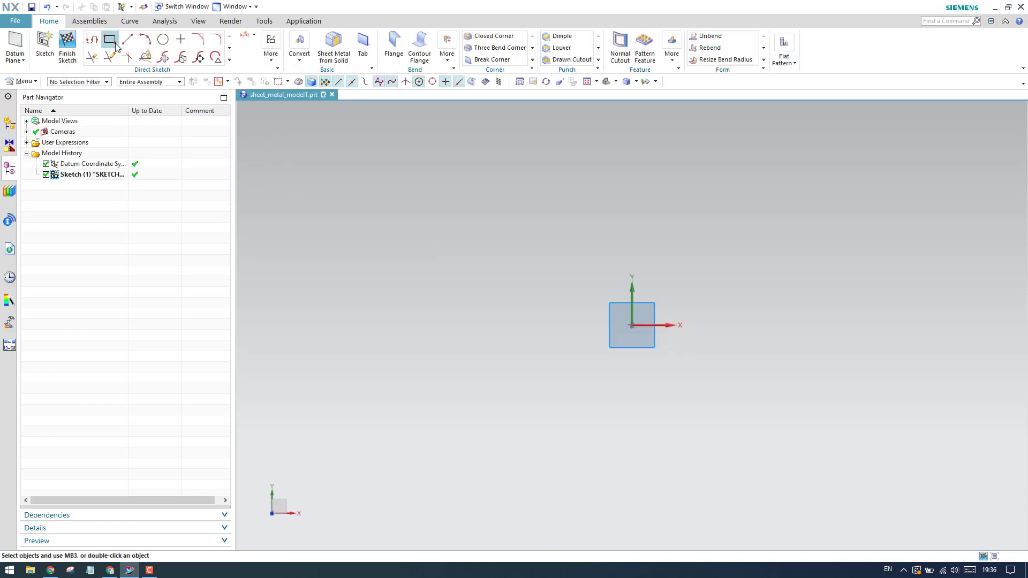
{"action": "left_click", "coordinate": [109, 39]}
{"action": "left_click", "coordinate": [379, 169]}
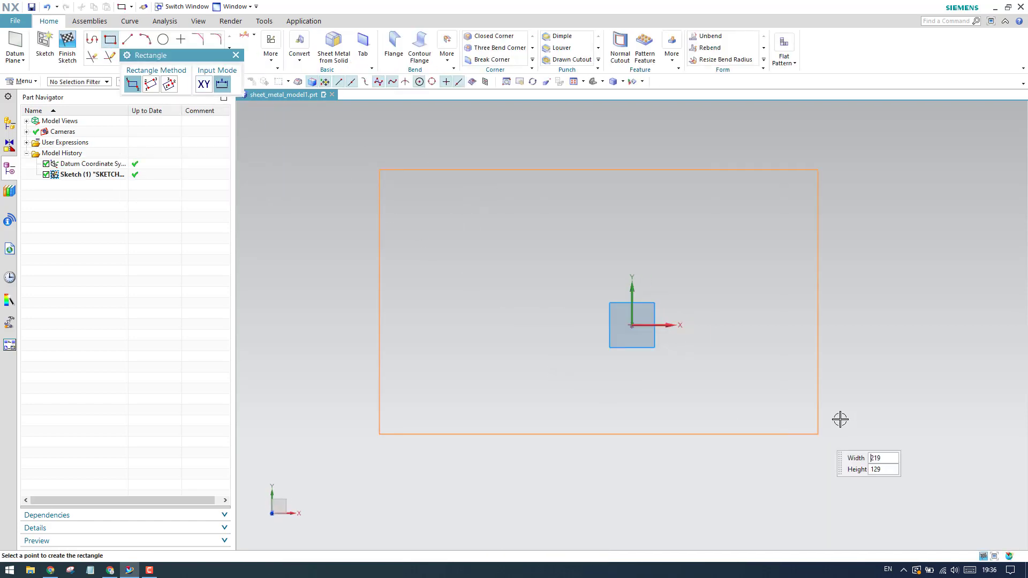
{"action": "left_click", "coordinate": [935, 432]}
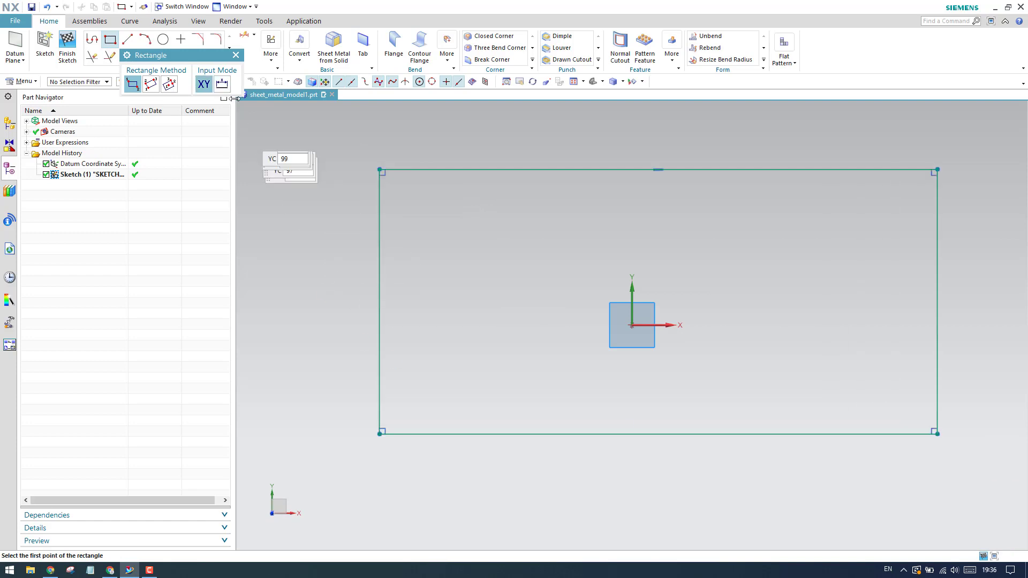
{"action": "left_click", "coordinate": [236, 56]}
{"action": "left_click", "coordinate": [68, 48]}
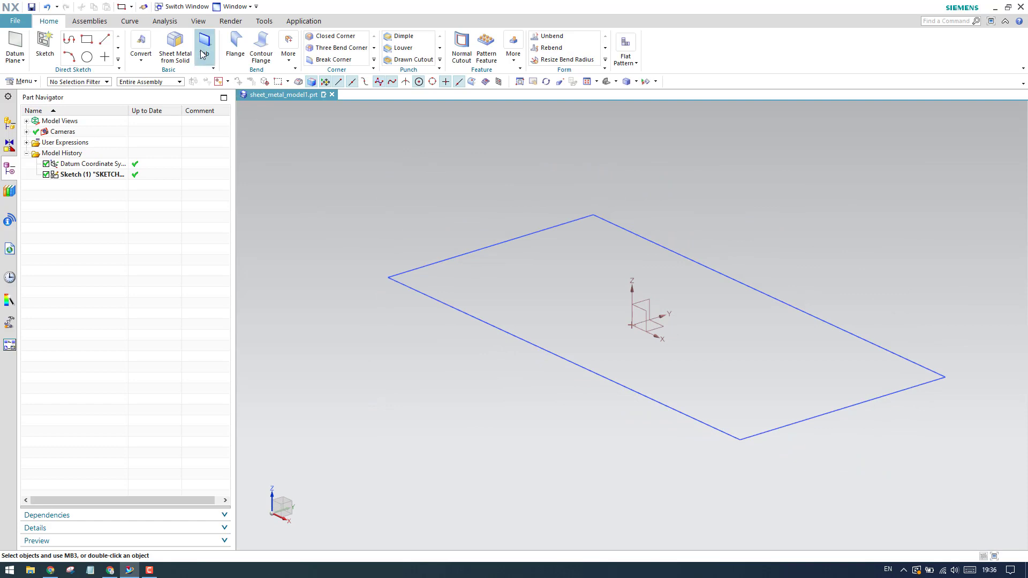
Step: Turn the sketched rectangle into a 3 mm thick base sheet metal Tab
{"action": "left_click", "coordinate": [204, 46]}
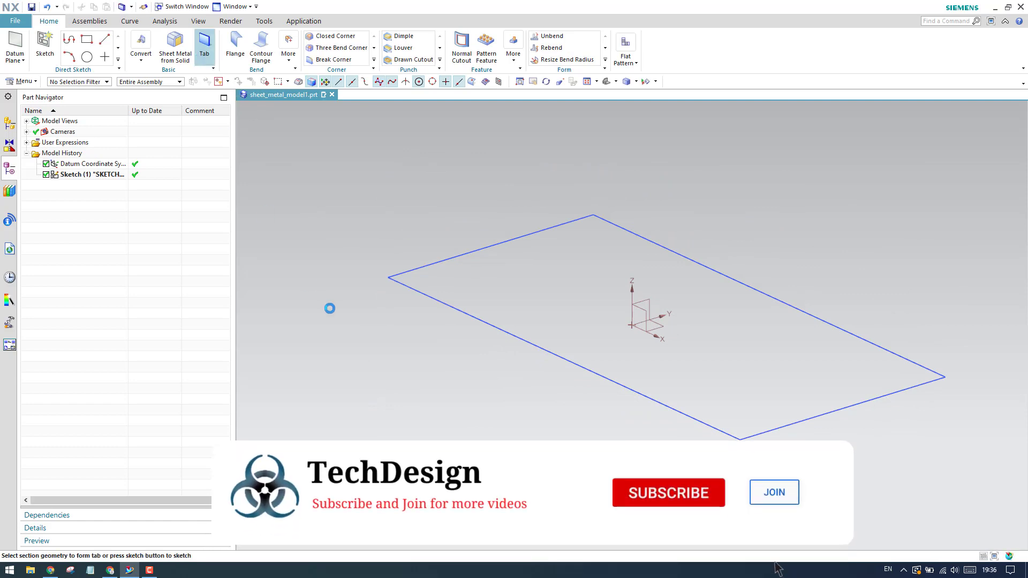
{"action": "left_click", "coordinate": [457, 310]}
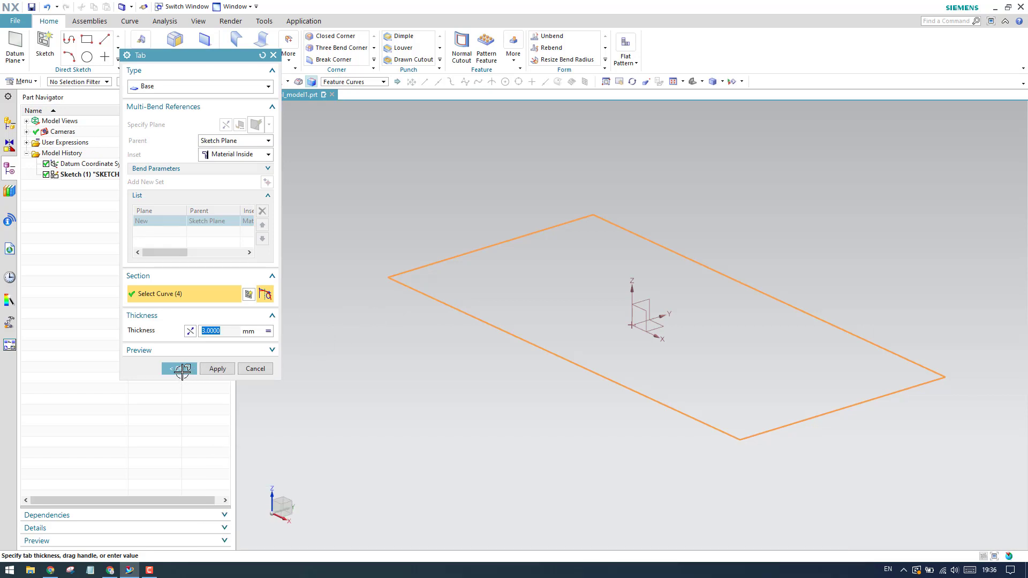
{"action": "left_click", "coordinate": [182, 370]}
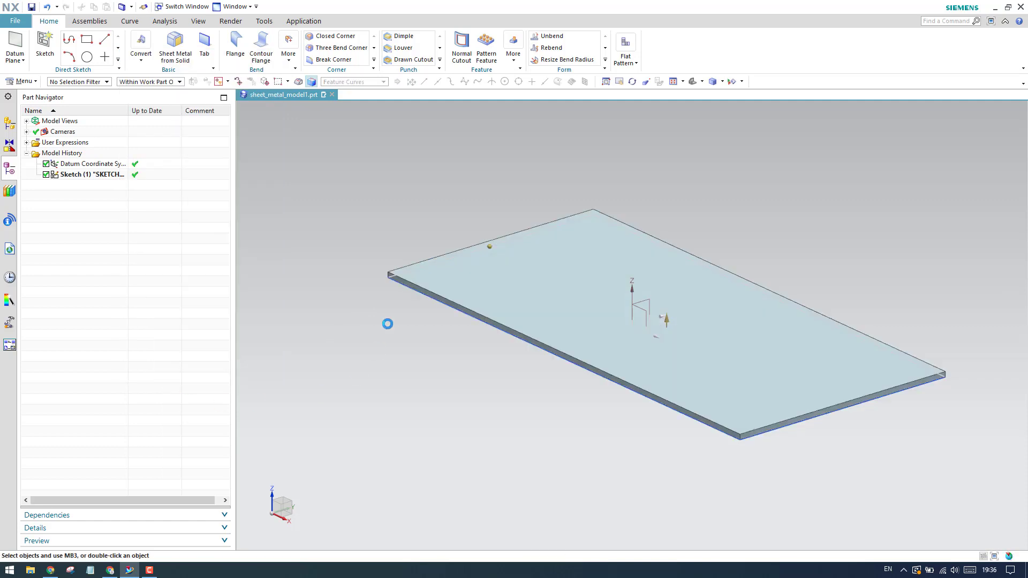
{"action": "scroll", "coordinate": [474, 321], "scroll_direction": "up", "scroll_amount": 3}
{"action": "scroll", "coordinate": [459, 323], "scroll_direction": "down", "scroll_amount": 3}
Step: Begin a flange on the plate's front bottom edge, width measured From End from the left corner
{"action": "middle_click_drag", "start_coordinate": [458, 323], "coordinate": [501, 326]}
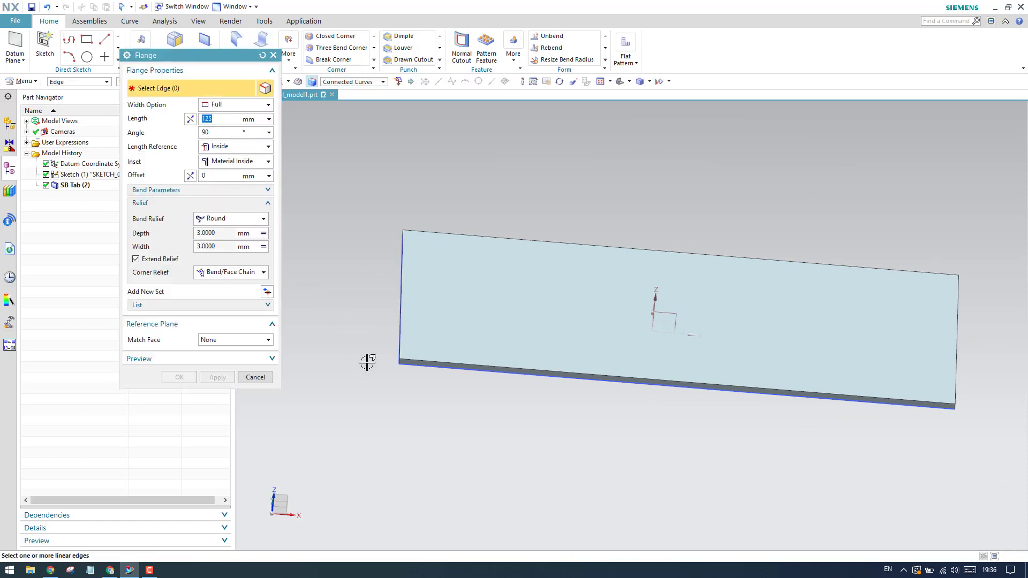
{"action": "scroll", "coordinate": [401, 369], "scroll_direction": "up", "scroll_amount": 3}
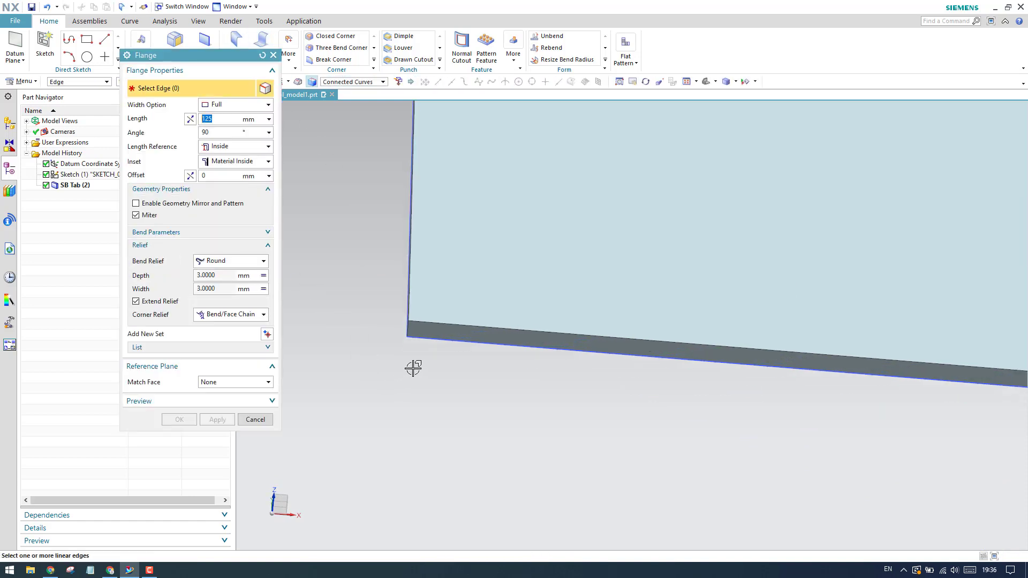
{"action": "left_click", "coordinate": [431, 341]}
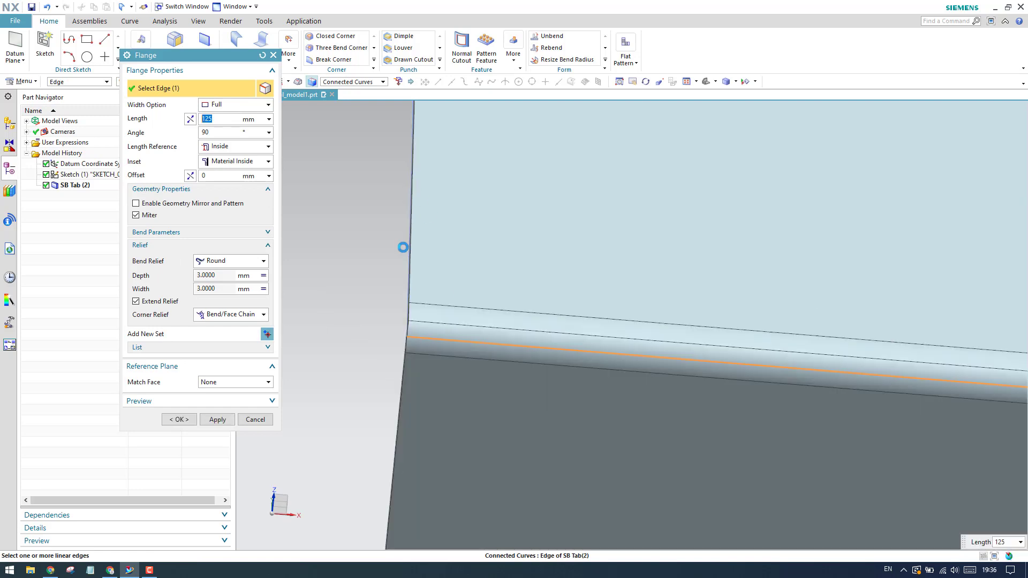
{"action": "scroll", "coordinate": [403, 249], "scroll_direction": "down", "scroll_amount": 2}
{"action": "scroll", "coordinate": [403, 253], "scroll_direction": "down", "scroll_amount": 2}
{"action": "scroll", "coordinate": [405, 269], "scroll_direction": "up", "scroll_amount": 3}
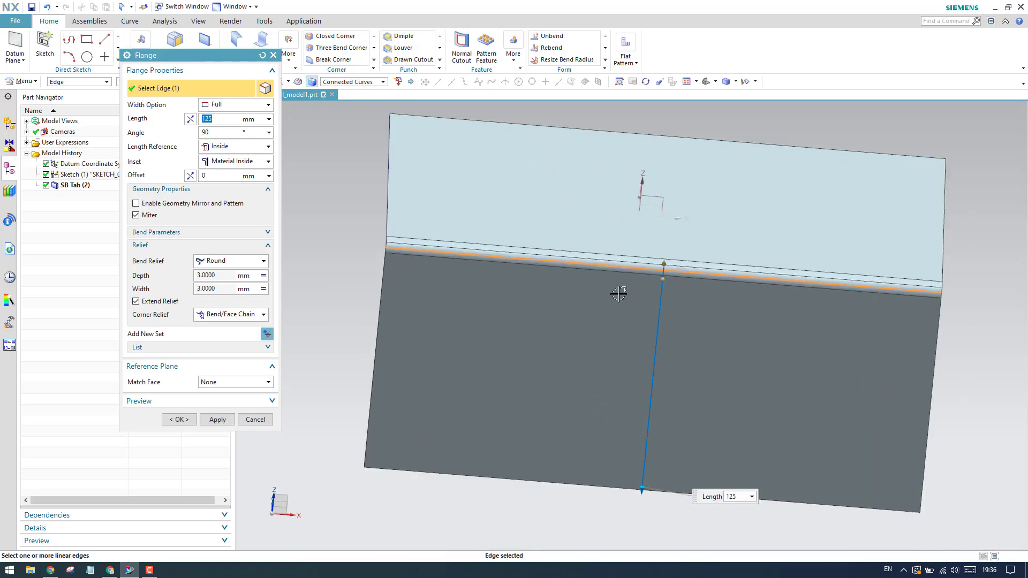
{"action": "left_click", "coordinate": [227, 112]}
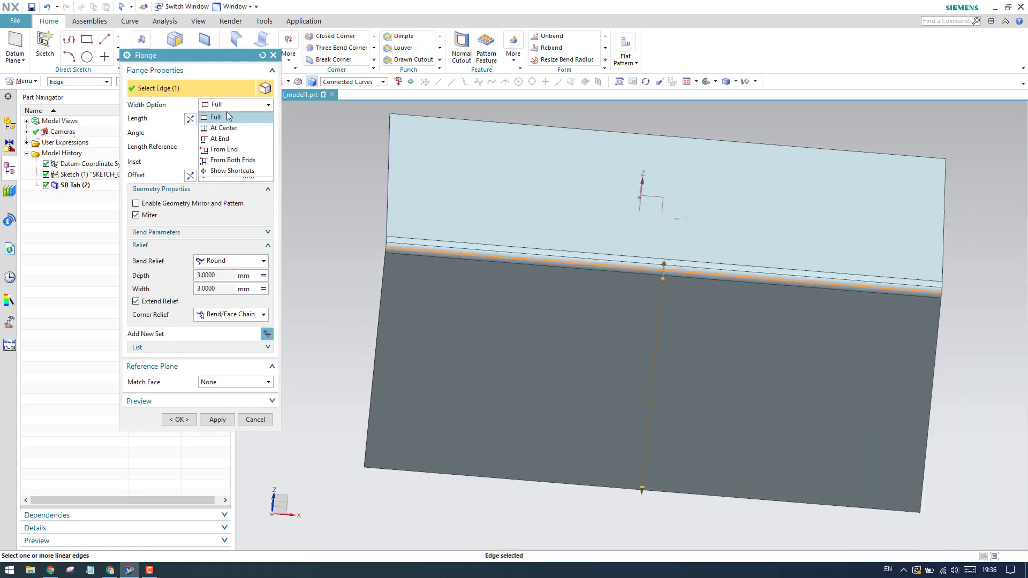
{"action": "left_click", "coordinate": [232, 149]}
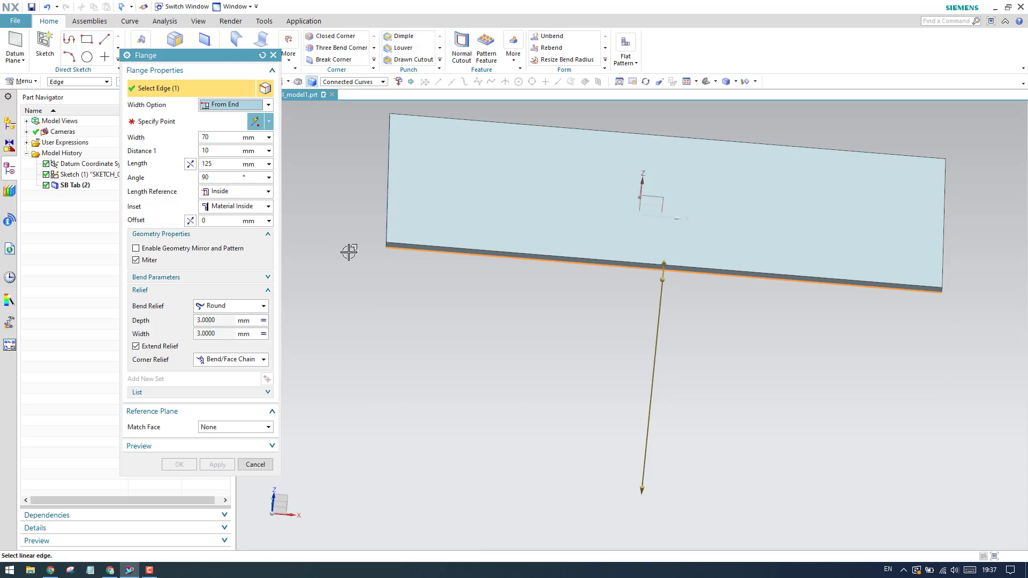
{"action": "middle_click", "coordinate": [380, 265]}
{"action": "scroll", "coordinate": [381, 251], "scroll_direction": "down", "scroll_amount": 2}
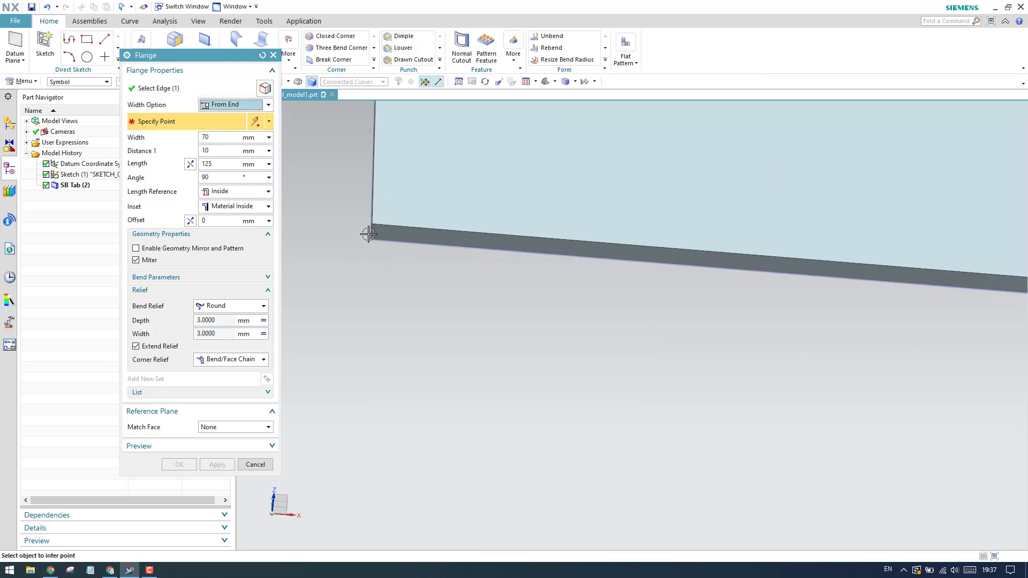
{"action": "left_click", "coordinate": [374, 238]}
{"action": "scroll", "coordinate": [393, 273], "scroll_direction": "up", "scroll_amount": 1}
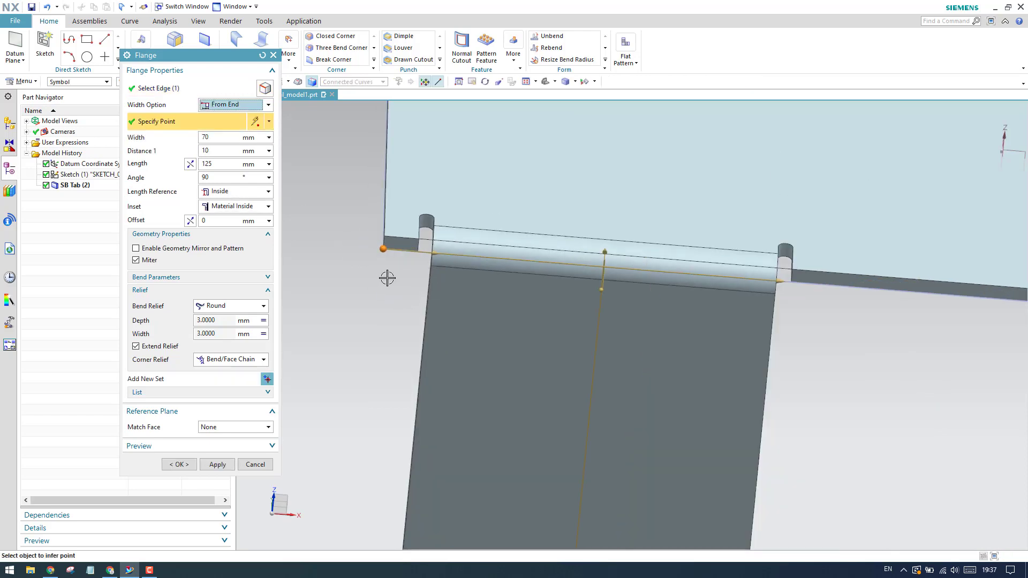
{"action": "scroll", "coordinate": [393, 274], "scroll_direction": "up", "scroll_amount": 2}
Step: Set the flange distance 0 from the end, width 50 and length 20
{"action": "left_click", "coordinate": [225, 139]}
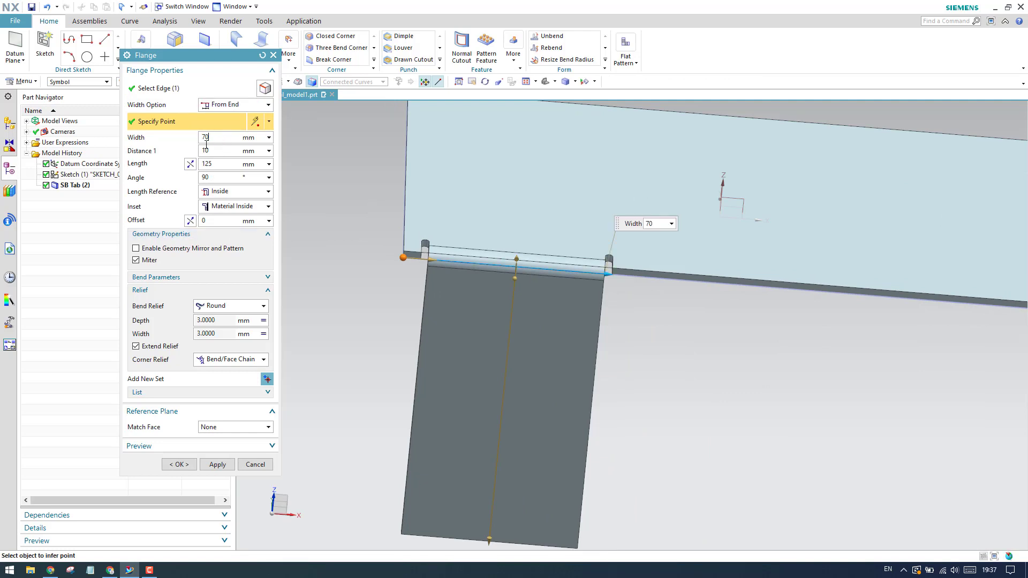
{"action": "left_click", "coordinate": [220, 150]}
{"action": "type", "text": "0"}
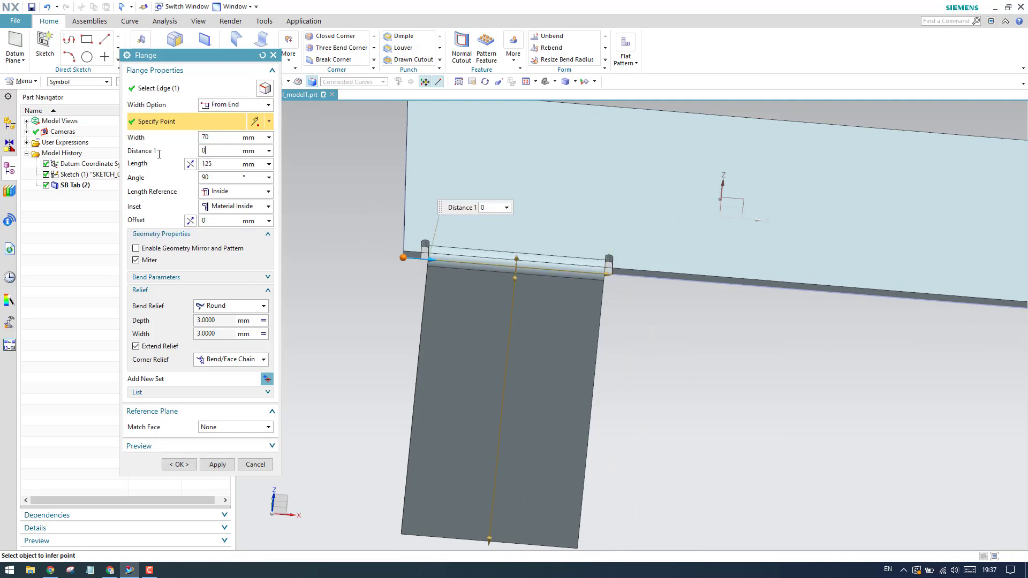
{"action": "key", "text": "Return"}
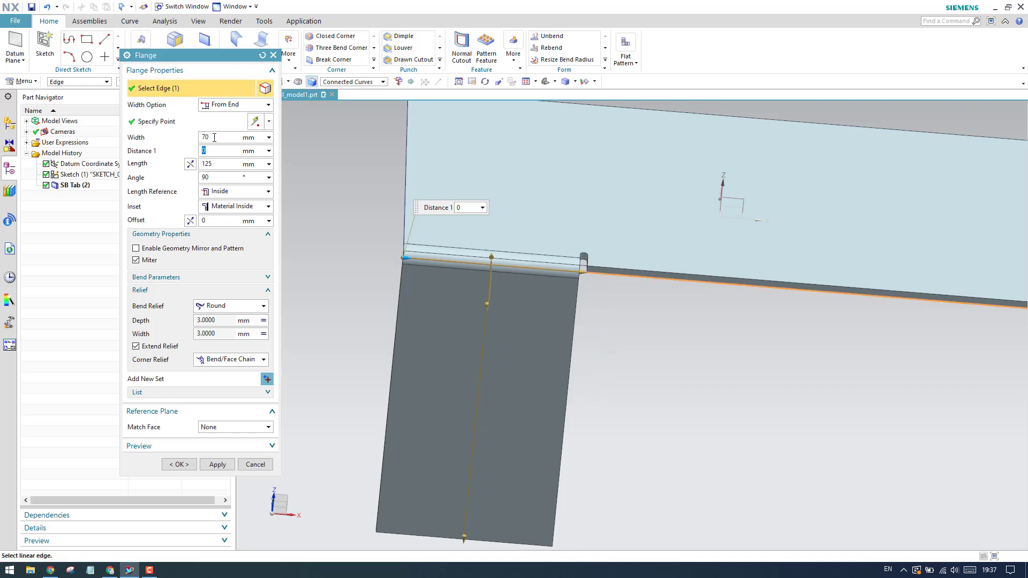
{"action": "left_click", "coordinate": [214, 137]}
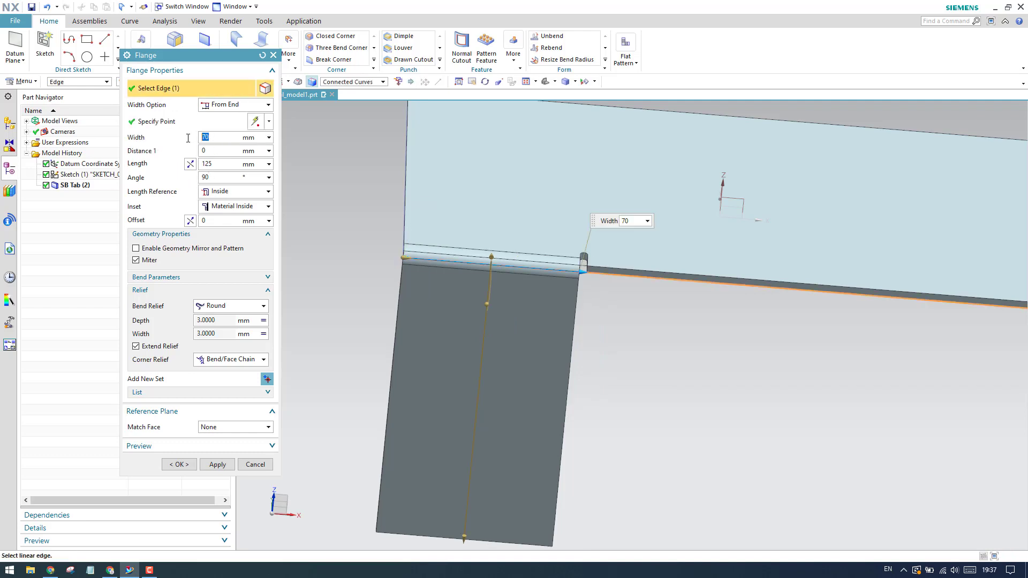
{"action": "type", "text": "50"}
{"action": "key", "text": "Return"}
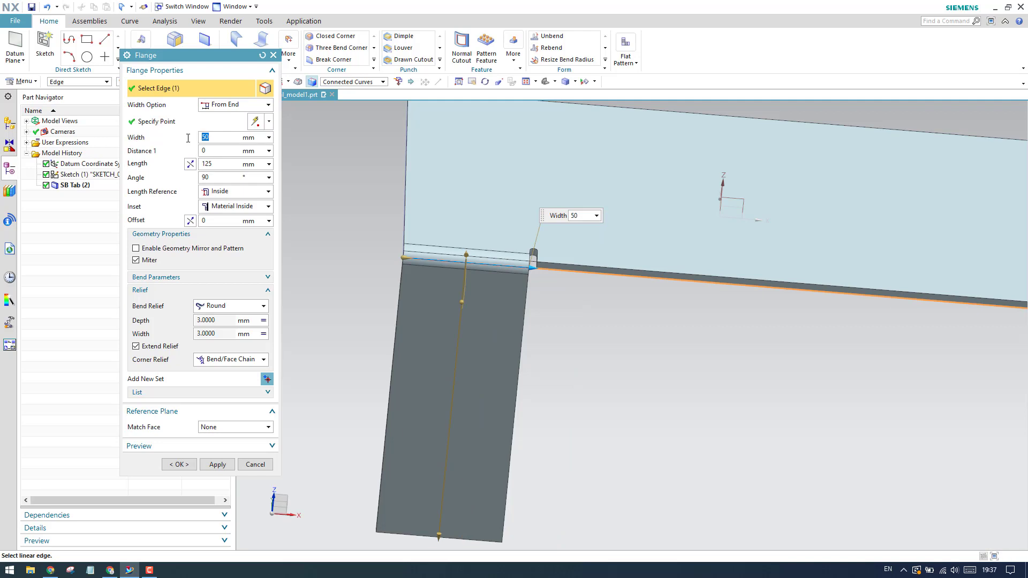
{"action": "left_click", "coordinate": [216, 164]}
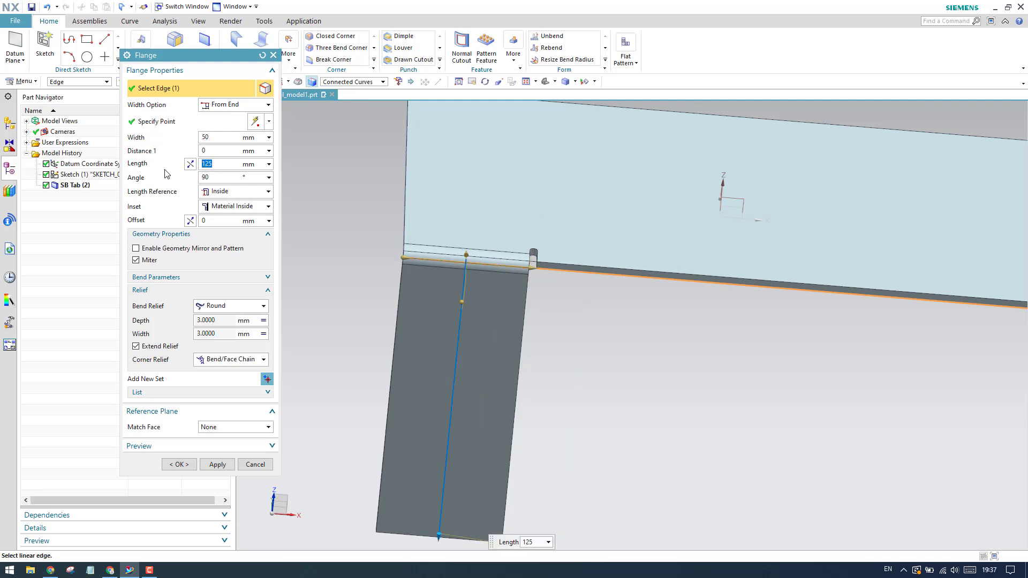
{"action": "type", "text": "50"}
{"action": "key", "text": "Return"}
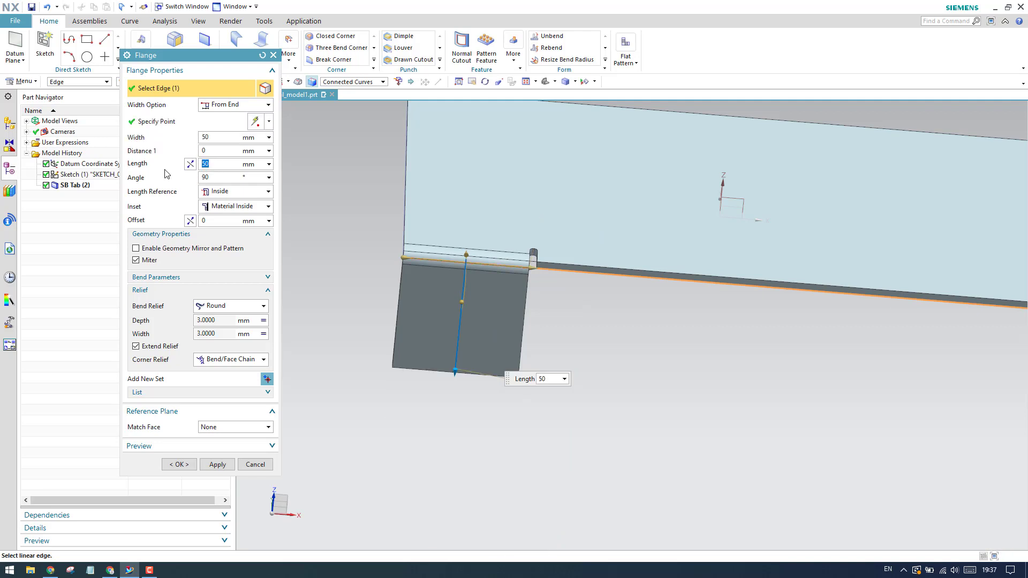
{"action": "type", "text": "20"}
{"action": "key", "text": "Return"}
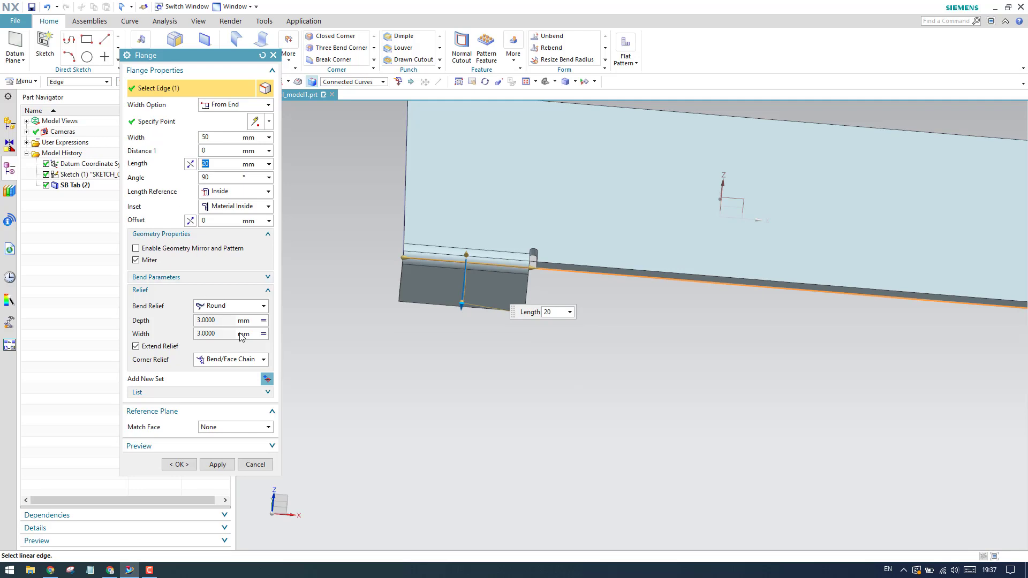
Step: Confirm the flange, start a Jog and begin its jog-line sketch on the flange's outer face
{"action": "left_click", "coordinate": [179, 464]}
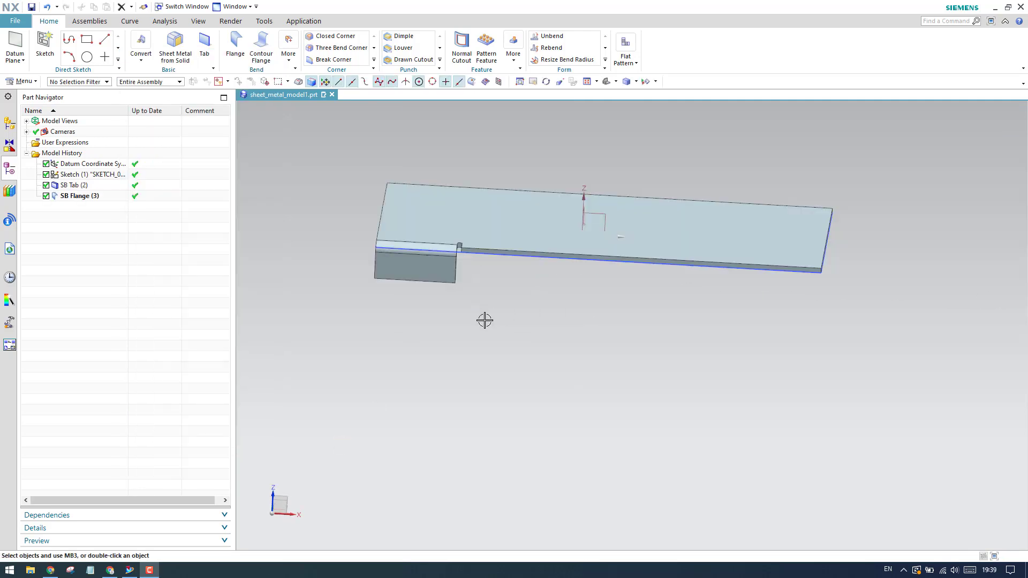
{"action": "scroll", "coordinate": [458, 263], "scroll_direction": "up", "scroll_amount": 4}
{"action": "scroll", "coordinate": [486, 265], "scroll_direction": "down", "scroll_amount": 3}
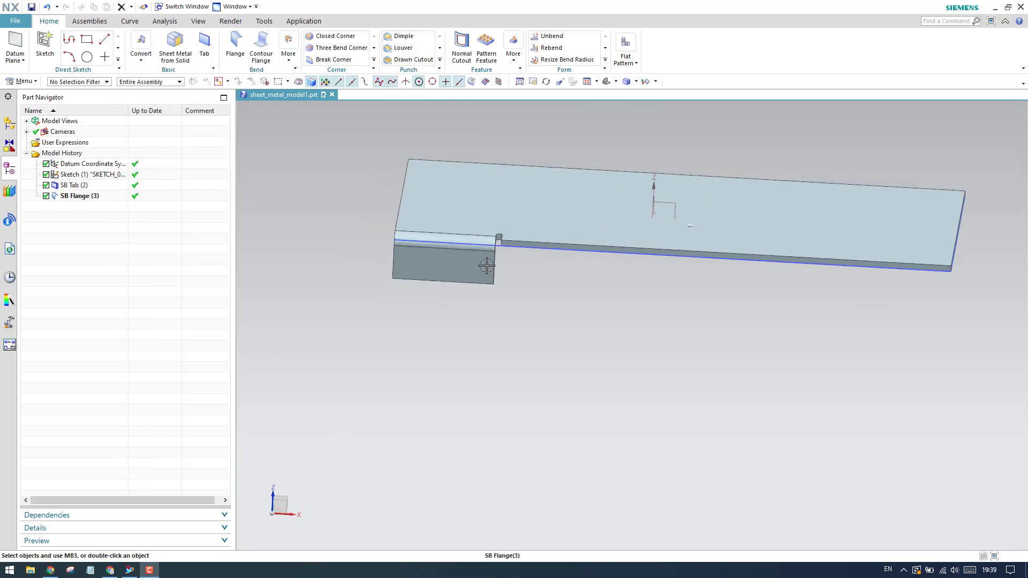
{"action": "scroll", "coordinate": [486, 265], "scroll_direction": "up", "scroll_amount": 2}
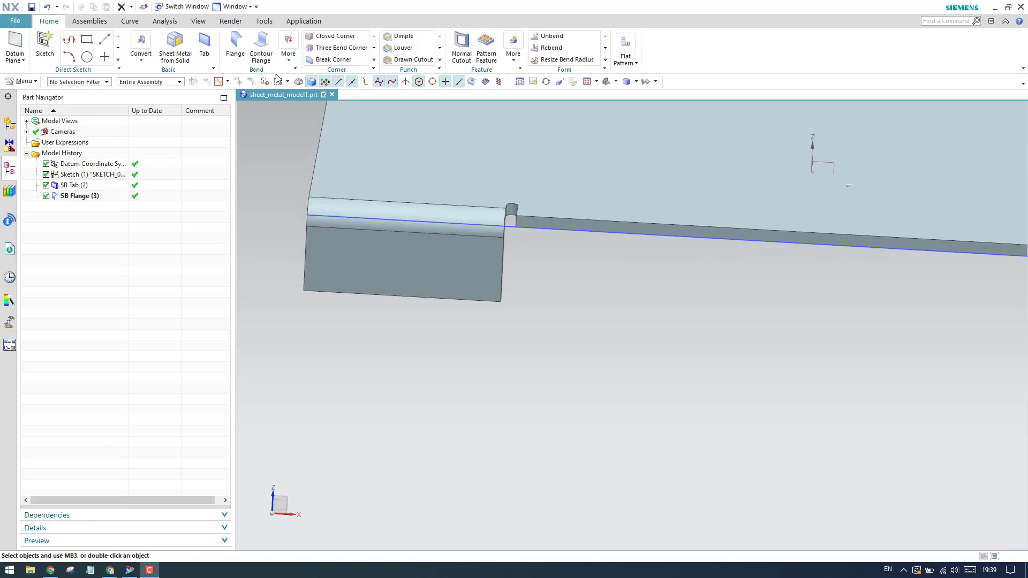
{"action": "left_click", "coordinate": [287, 57]}
{"action": "left_click", "coordinate": [304, 96]}
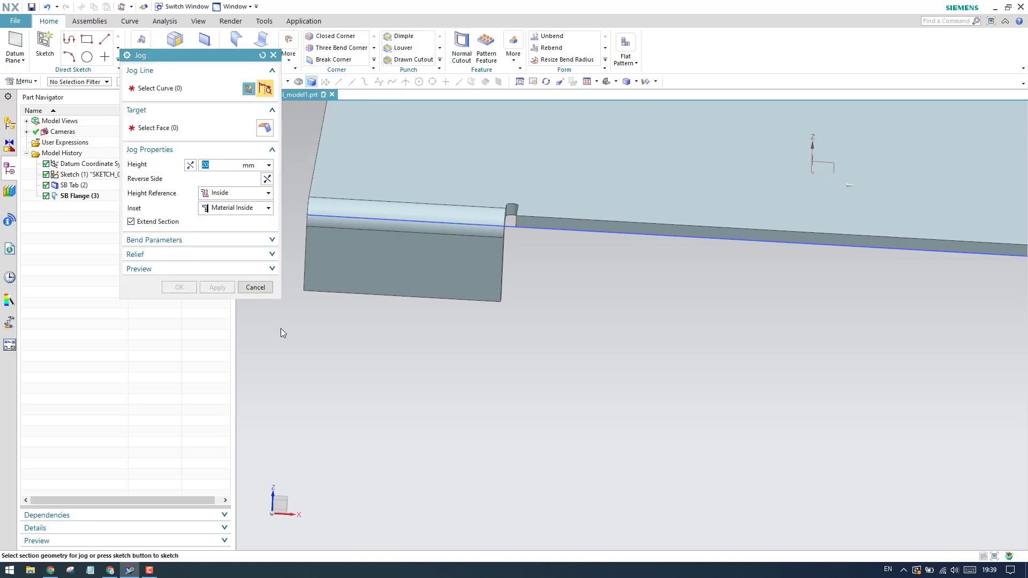
{"action": "scroll", "coordinate": [516, 285], "scroll_direction": "down", "scroll_amount": 1}
{"action": "scroll", "coordinate": [515, 285], "scroll_direction": "down", "scroll_amount": 1}
{"action": "left_click", "coordinate": [394, 276]}
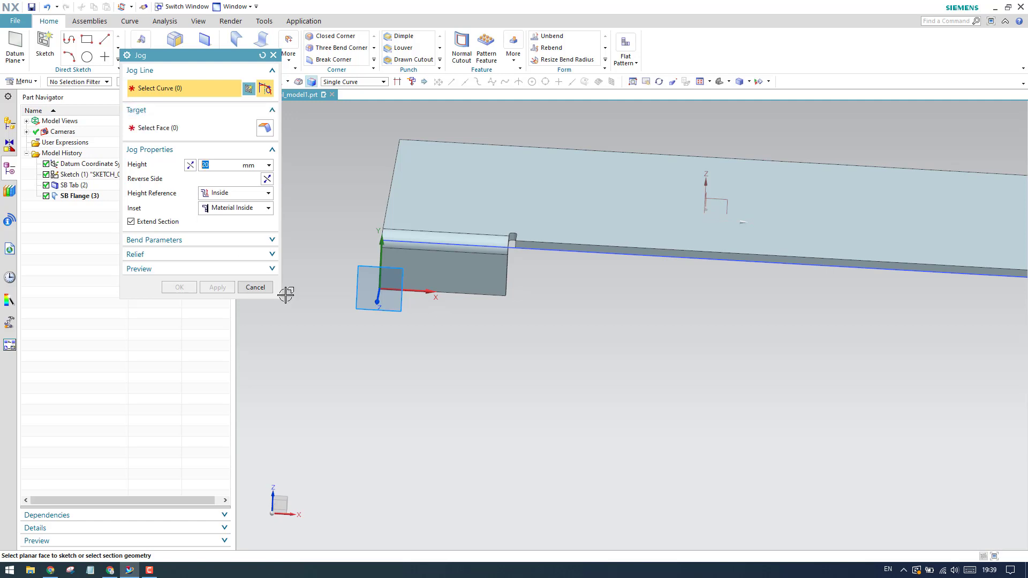
{"action": "scroll", "coordinate": [321, 292], "scroll_direction": "up", "scroll_amount": 2}
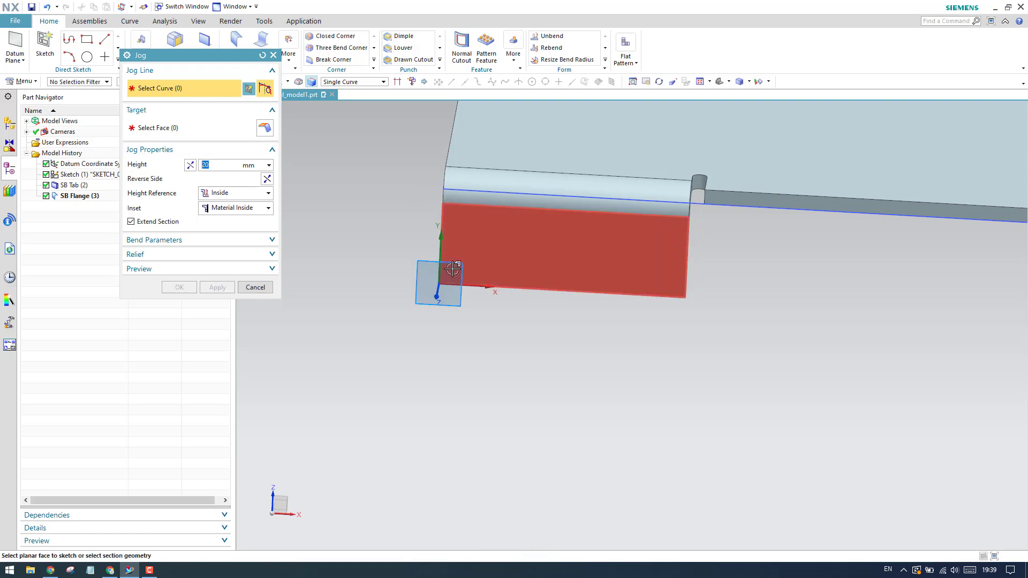
{"action": "left_click", "coordinate": [440, 286]}
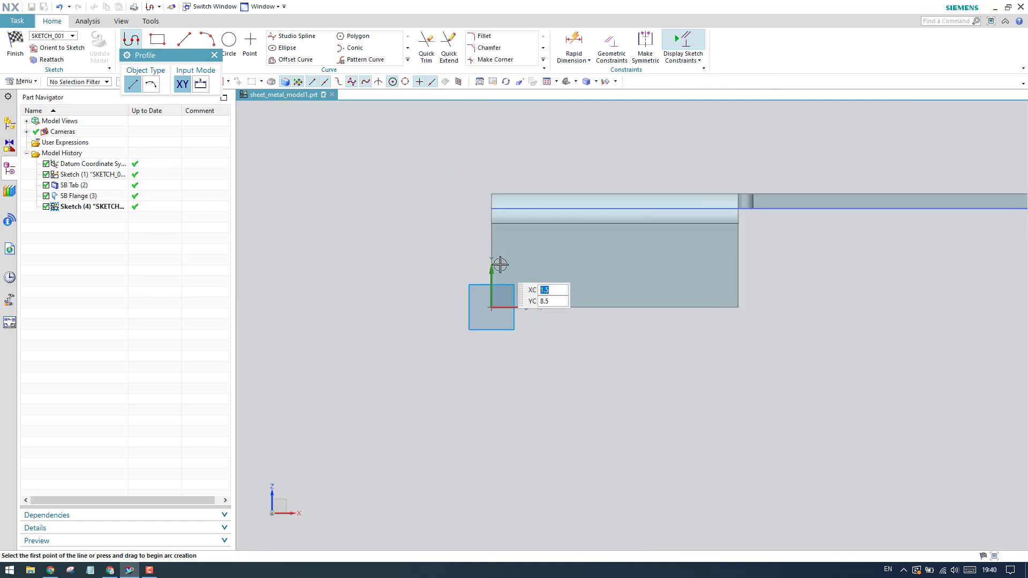
{"action": "scroll", "coordinate": [499, 264], "scroll_direction": "up", "scroll_amount": 5}
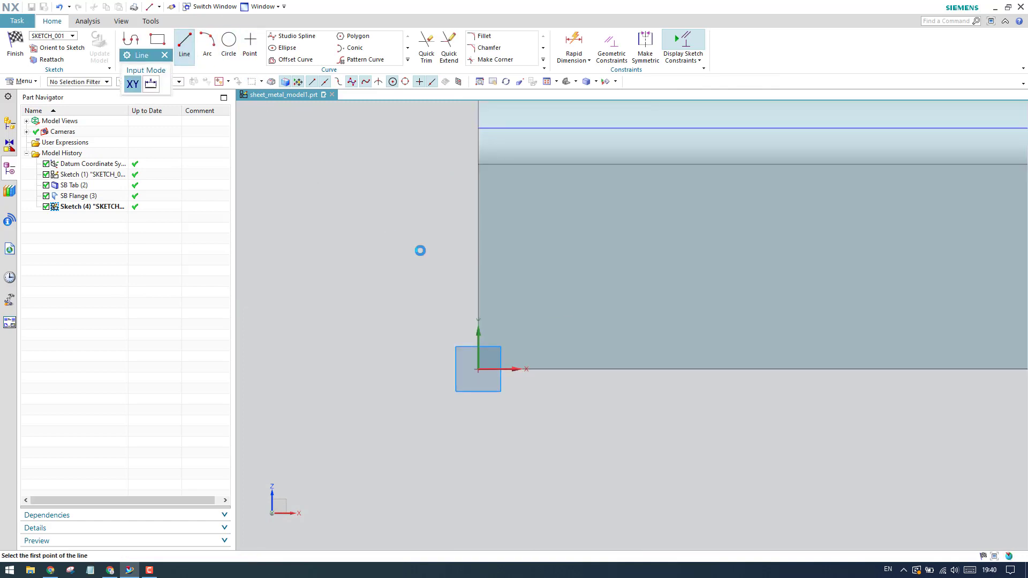
Step: Draw a horizontal line across the flange face starting from its edge
{"action": "middle_click_drag", "start_coordinate": [474, 262], "coordinate": [480, 266]}
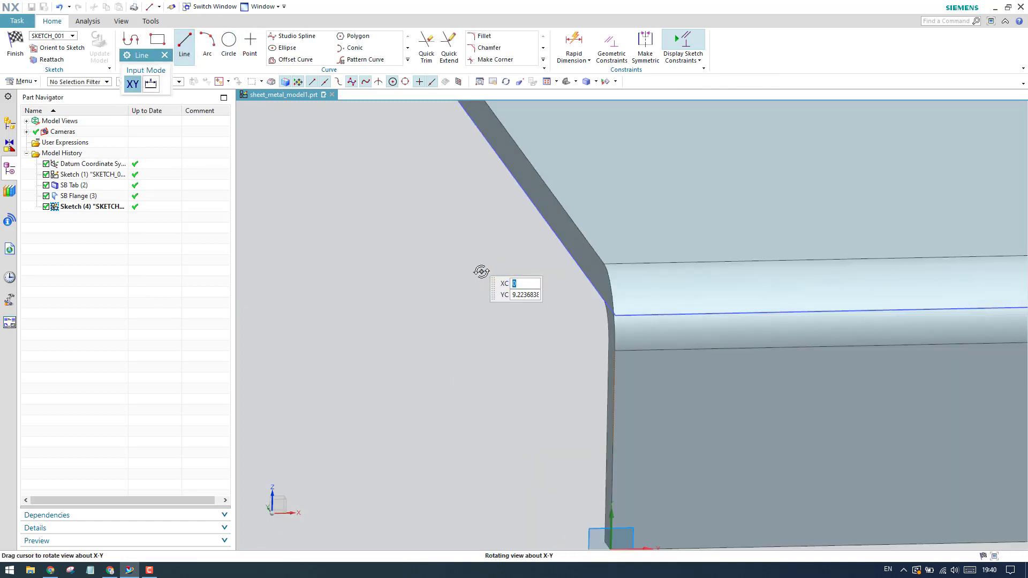
{"action": "scroll", "coordinate": [498, 305], "scroll_direction": "down", "scroll_amount": 5}
{"action": "scroll", "coordinate": [516, 345], "scroll_direction": "up", "scroll_amount": 5}
{"action": "left_click", "coordinate": [572, 325]}
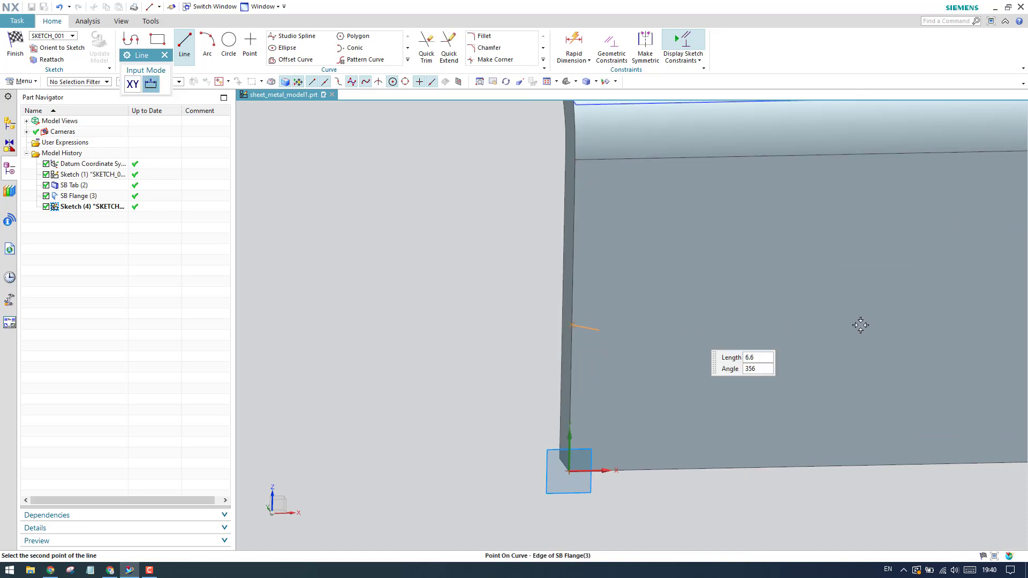
{"action": "left_click", "coordinate": [995, 317]}
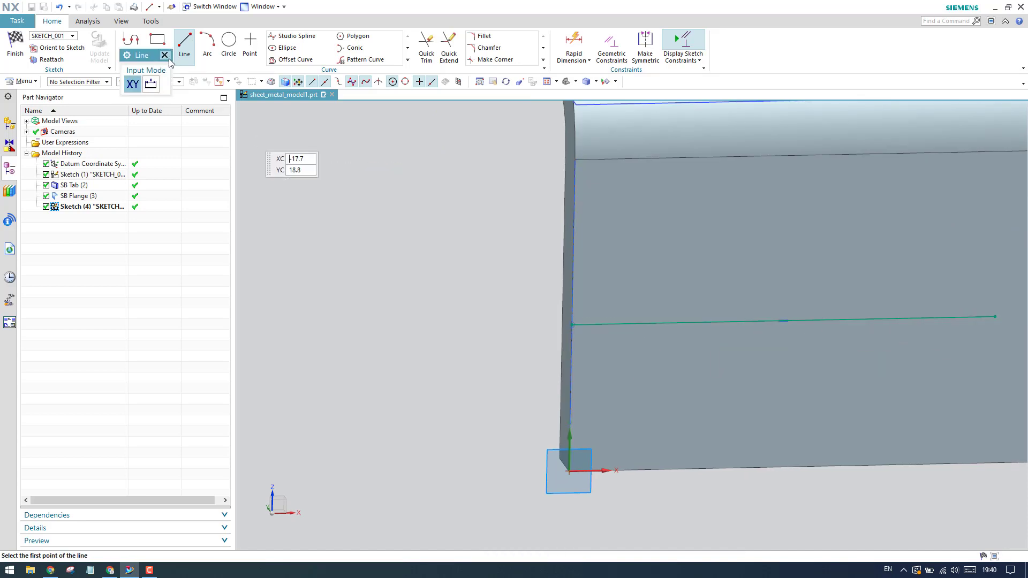
{"action": "left_click", "coordinate": [164, 55]}
{"action": "key", "text": "shift+F8"}
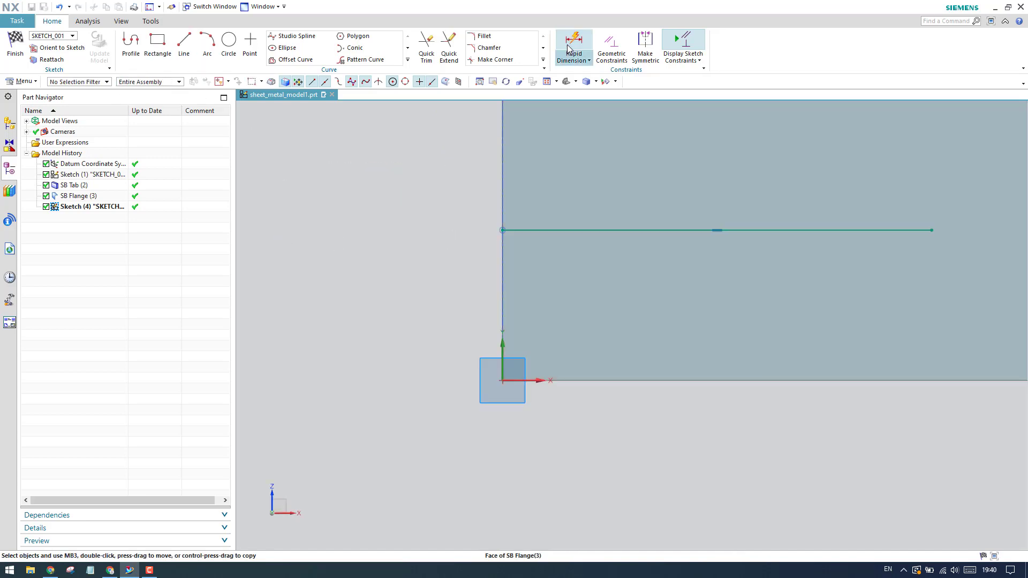
Step: Dimension the line 25 long and 10 below the flange's top edge
{"action": "left_click", "coordinate": [570, 46]}
{"action": "left_click", "coordinate": [627, 231]}
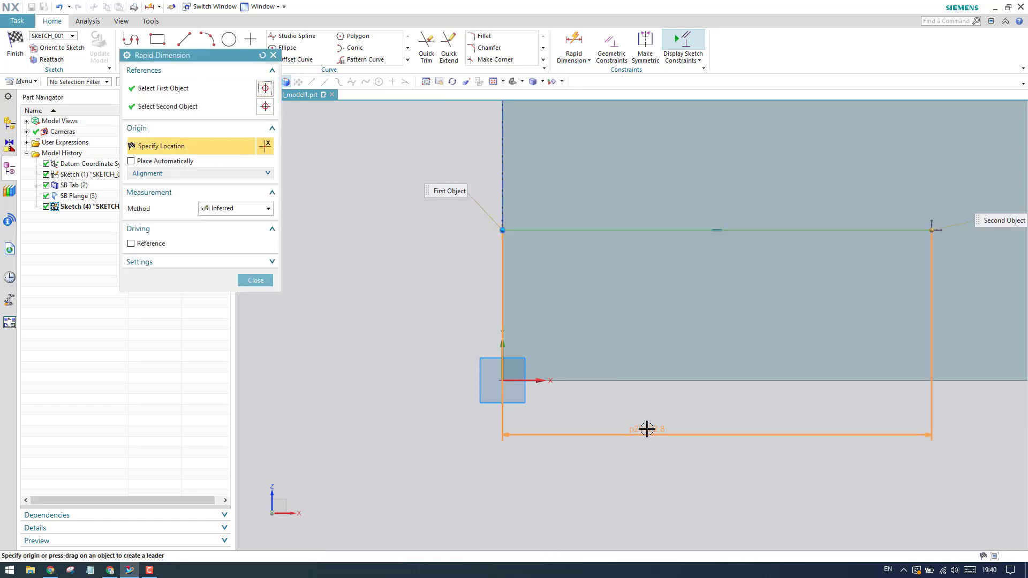
{"action": "left_click", "coordinate": [647, 429]}
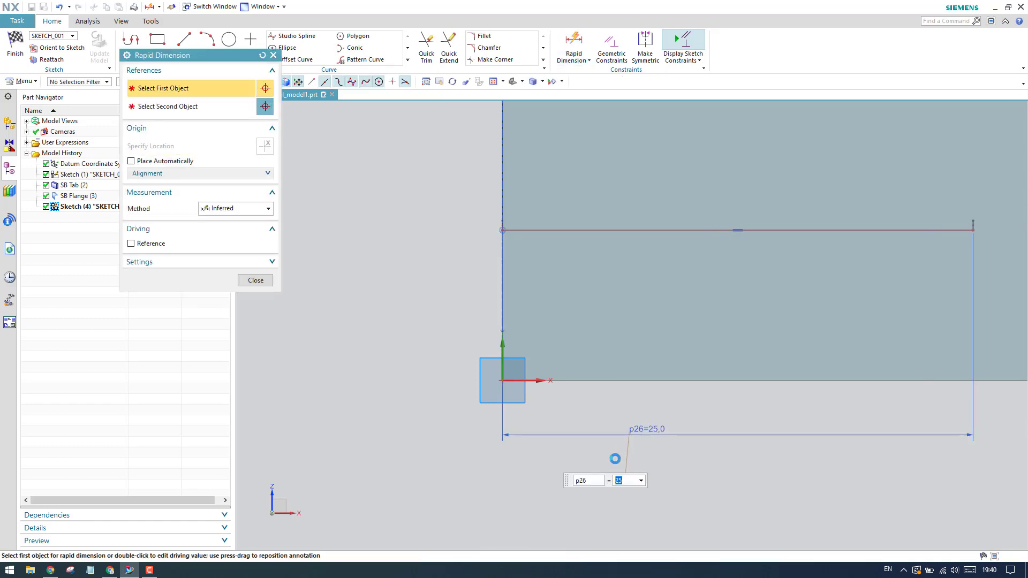
{"action": "scroll", "coordinate": [500, 366], "scroll_direction": "down", "scroll_amount": 3}
{"action": "scroll", "coordinate": [892, 265], "scroll_direction": "up", "scroll_amount": 2}
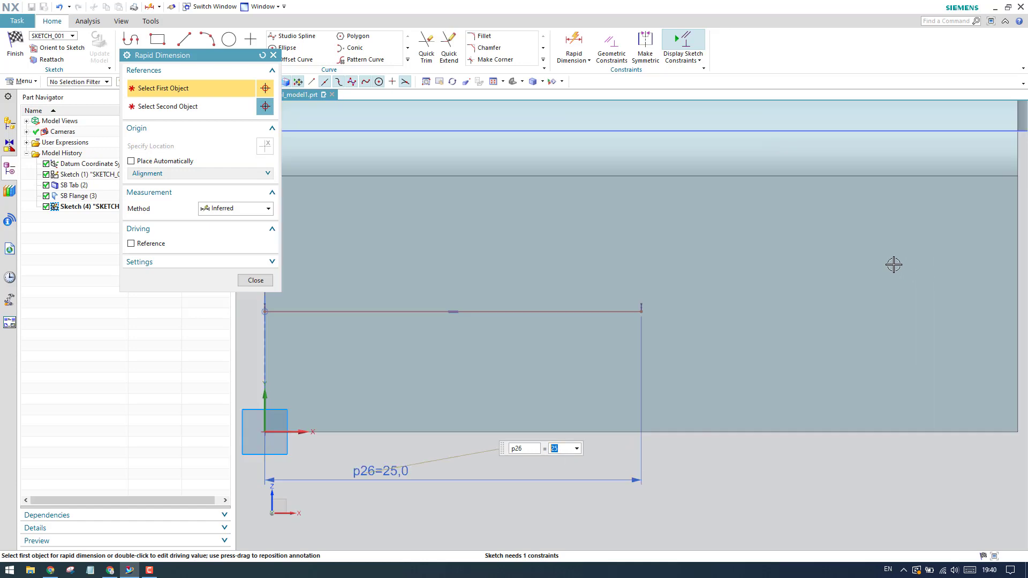
{"action": "left_click", "coordinate": [643, 310]}
{"action": "scroll", "coordinate": [634, 335], "scroll_direction": "down", "scroll_amount": 3}
{"action": "scroll", "coordinate": [634, 335], "scroll_direction": "down", "scroll_amount": 1}
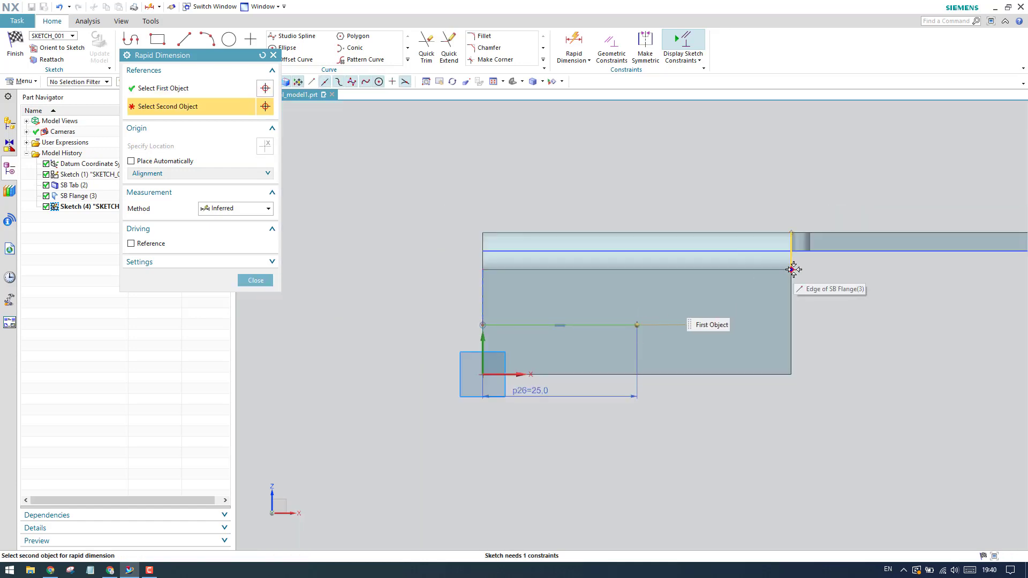
{"action": "left_click", "coordinate": [790, 270]}
{"action": "left_click", "coordinate": [827, 288]}
{"action": "type", "text": "10"}
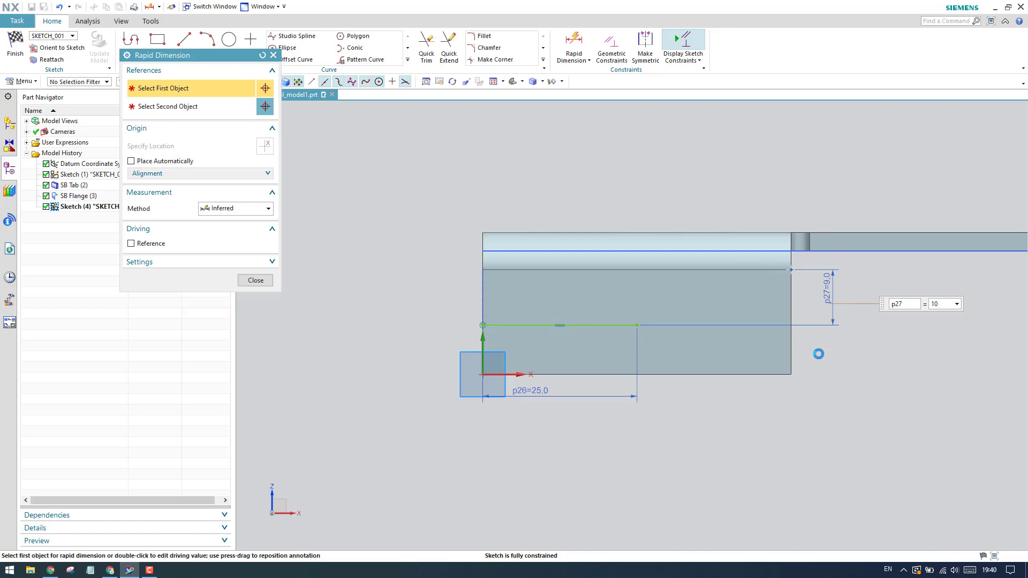
{"action": "key", "text": "Return"}
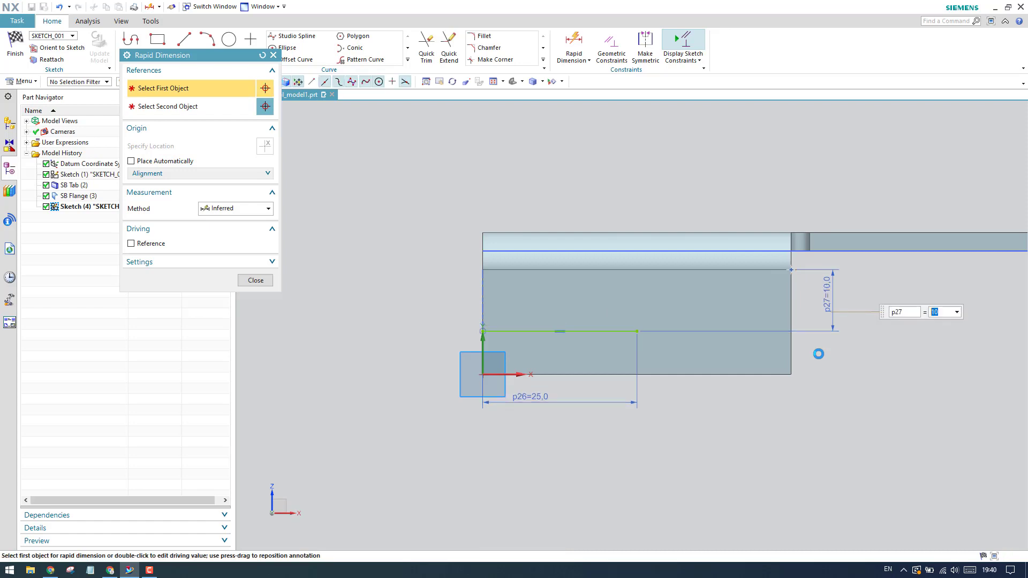
{"action": "left_click", "coordinate": [256, 280]}
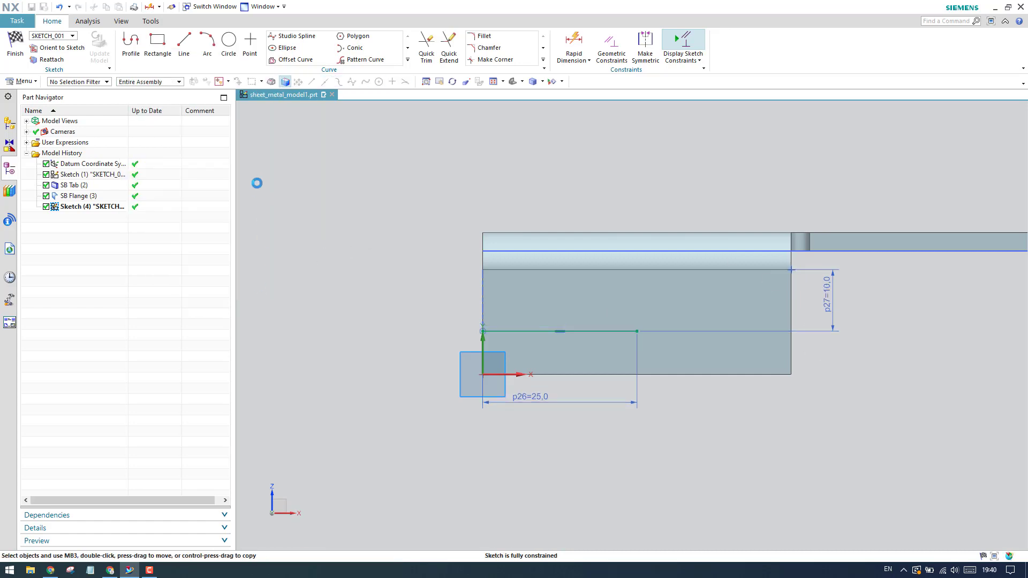
Step: Finish the sketch, inspect the jog preview and drag its height handle above 20
{"action": "left_click", "coordinate": [23, 47]}
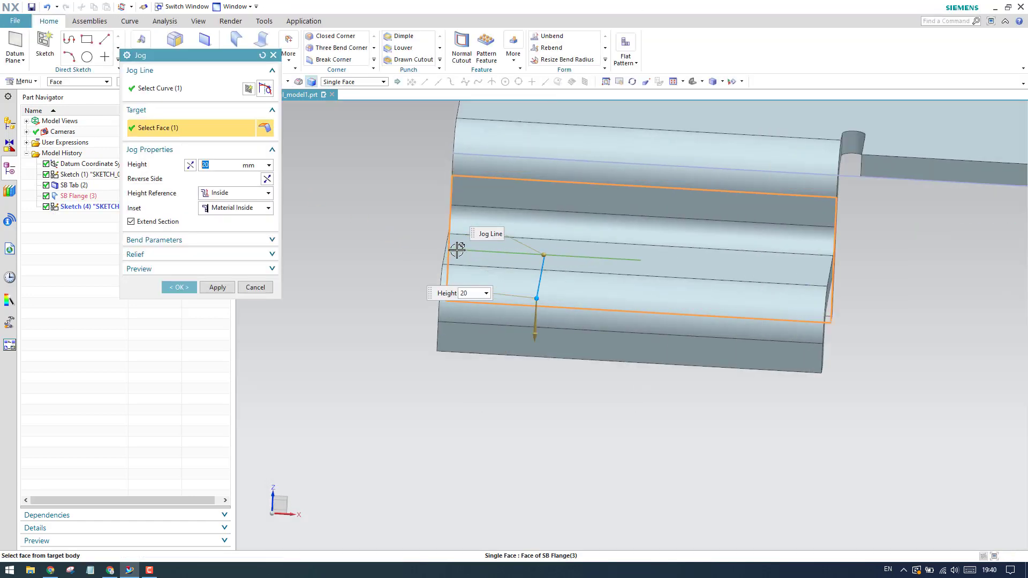
{"action": "mouse_move", "coordinate": [453, 233]}
{"action": "middle_mouse_down"}
{"action": "mouse_move", "coordinate": [507, 242]}
{"action": "mouse_move", "coordinate": [482, 237]}
{"action": "middle_mouse_up"}
{"action": "scroll", "coordinate": [734, 324], "scroll_direction": "up", "scroll_amount": 3}
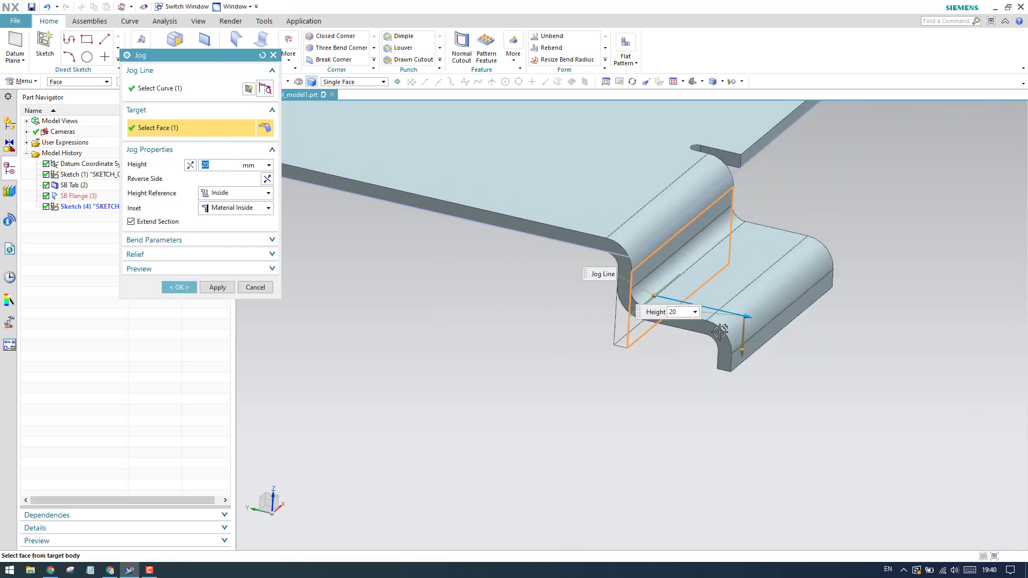
{"action": "scroll", "coordinate": [655, 318], "scroll_direction": "down", "scroll_amount": 2}
{"action": "scroll", "coordinate": [627, 257], "scroll_direction": "up", "scroll_amount": 3}
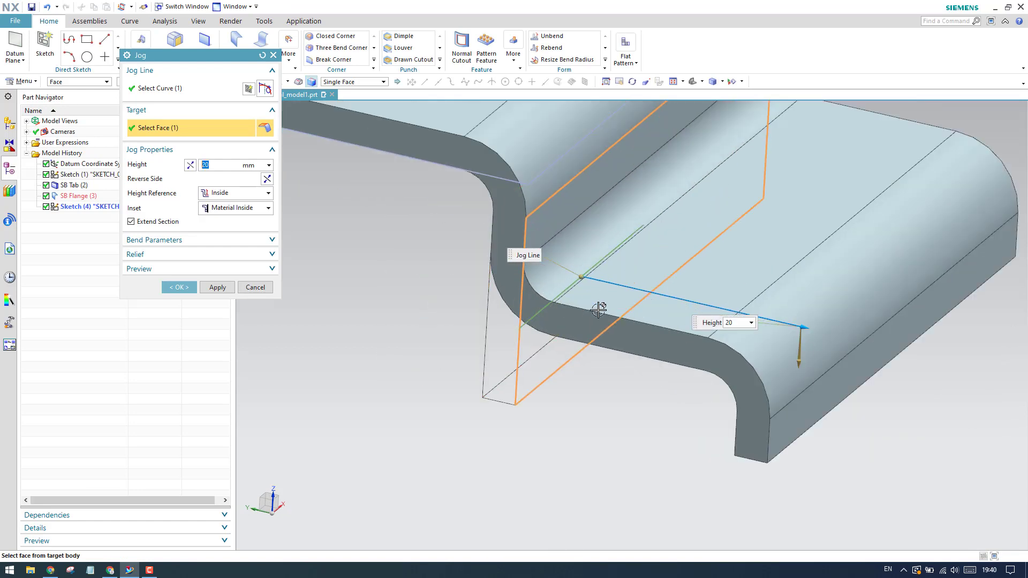
{"action": "scroll", "coordinate": [613, 322], "scroll_direction": "down", "scroll_amount": 2}
{"action": "scroll", "coordinate": [649, 315], "scroll_direction": "up", "scroll_amount": 1}
{"action": "scroll", "coordinate": [625, 322], "scroll_direction": "up", "scroll_amount": 2}
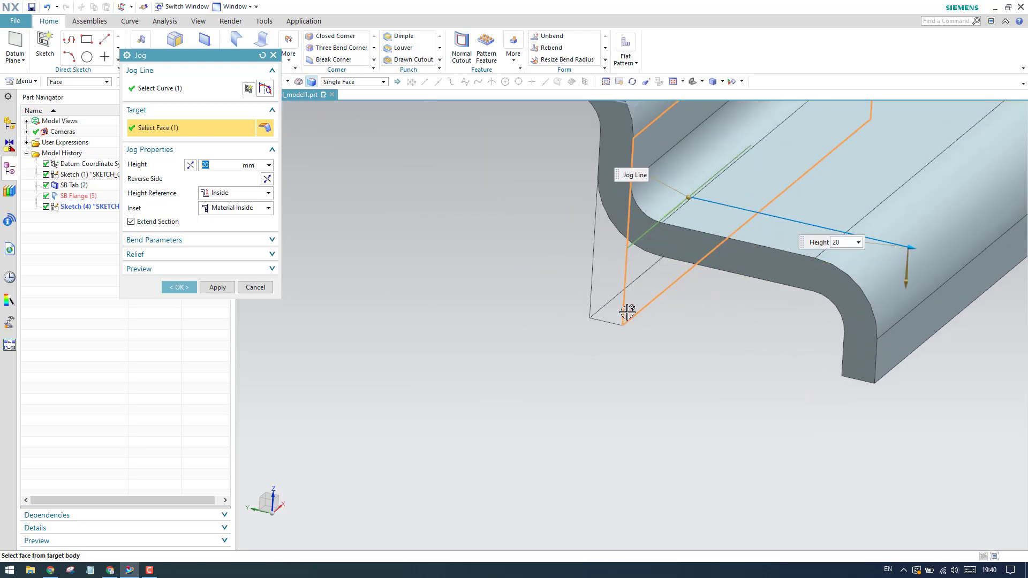
{"action": "scroll", "coordinate": [634, 306], "scroll_direction": "down", "scroll_amount": 2}
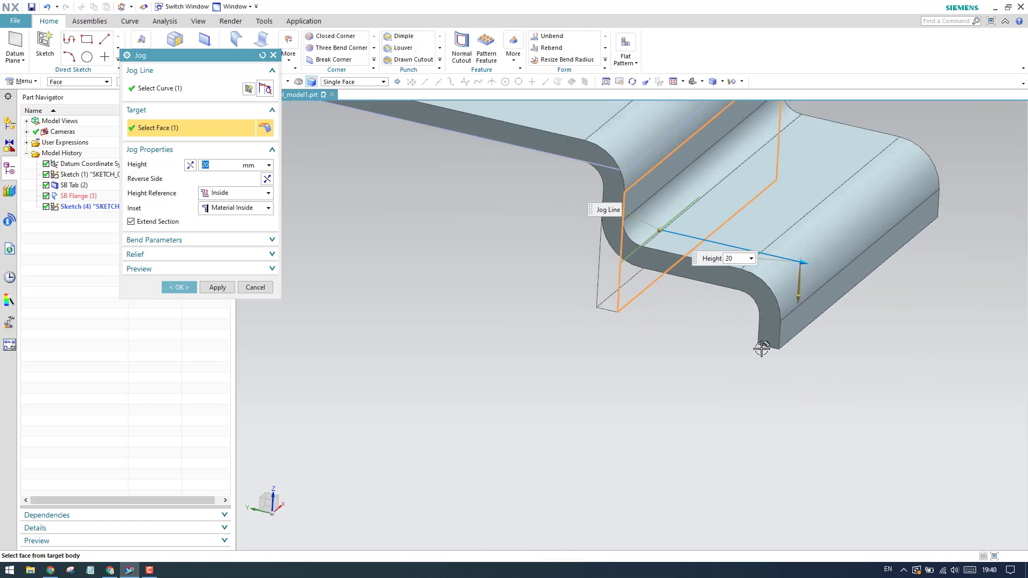
{"action": "middle_click_drag", "start_coordinate": [816, 380], "coordinate": [628, 279]}
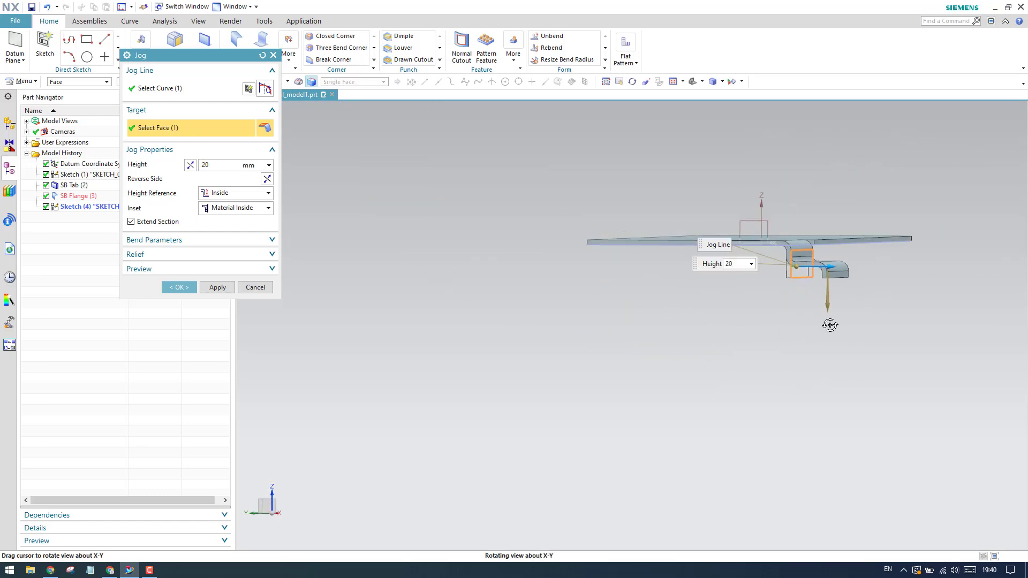
{"action": "middle_click_drag", "start_coordinate": [628, 279], "coordinate": [878, 312]}
{"action": "scroll", "coordinate": [878, 312], "scroll_direction": "up", "scroll_amount": 3}
{"action": "scroll", "coordinate": [754, 279], "scroll_direction": "up", "scroll_amount": 3}
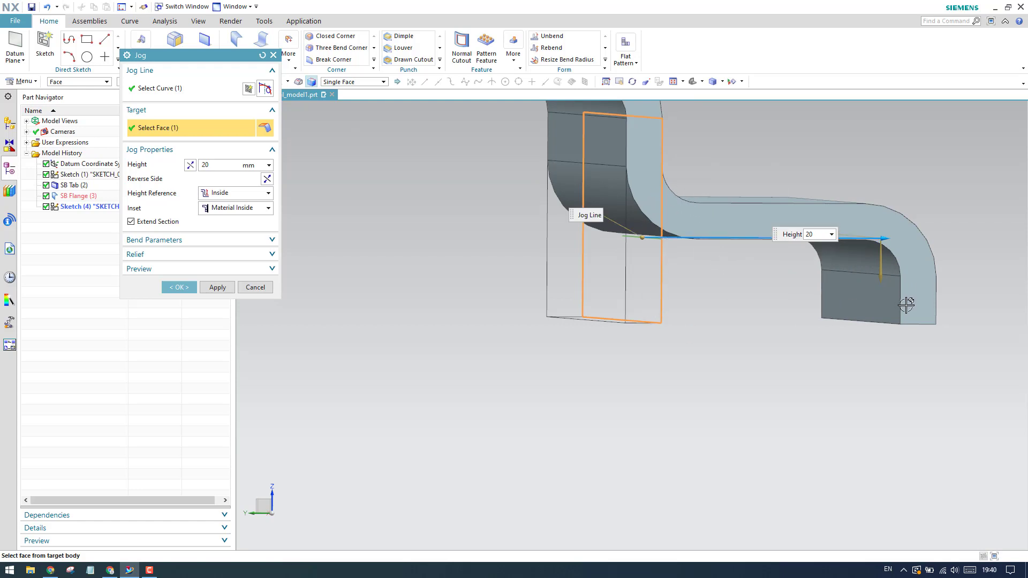
{"action": "scroll", "coordinate": [839, 288], "scroll_direction": "down", "scroll_amount": 2}
{"action": "scroll", "coordinate": [835, 286], "scroll_direction": "down", "scroll_amount": 2}
{"action": "scroll", "coordinate": [808, 275], "scroll_direction": "down", "scroll_amount": 2}
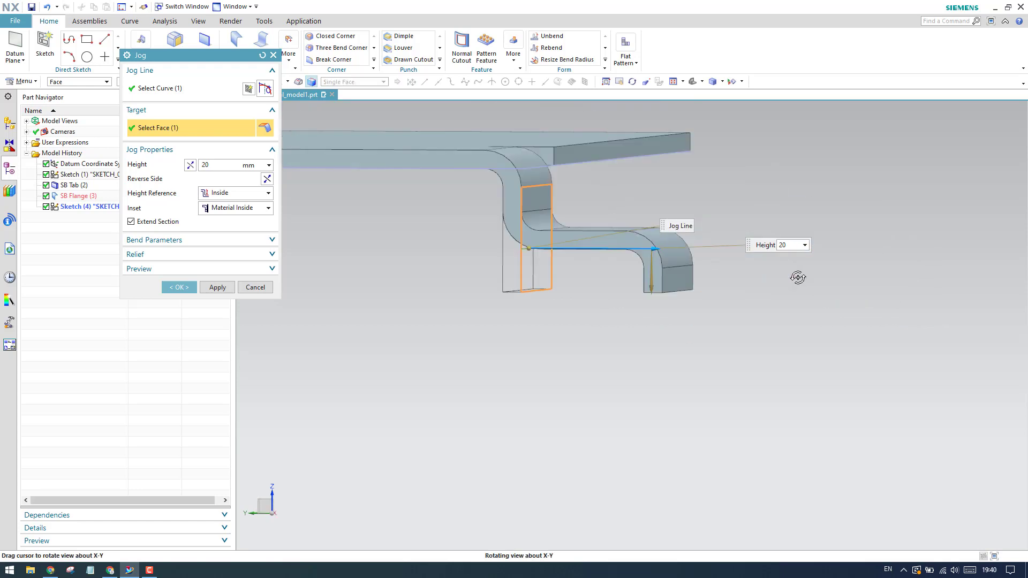
{"action": "scroll", "coordinate": [817, 298], "scroll_direction": "down", "scroll_amount": 2}
{"action": "scroll", "coordinate": [817, 297], "scroll_direction": "down", "scroll_amount": 2}
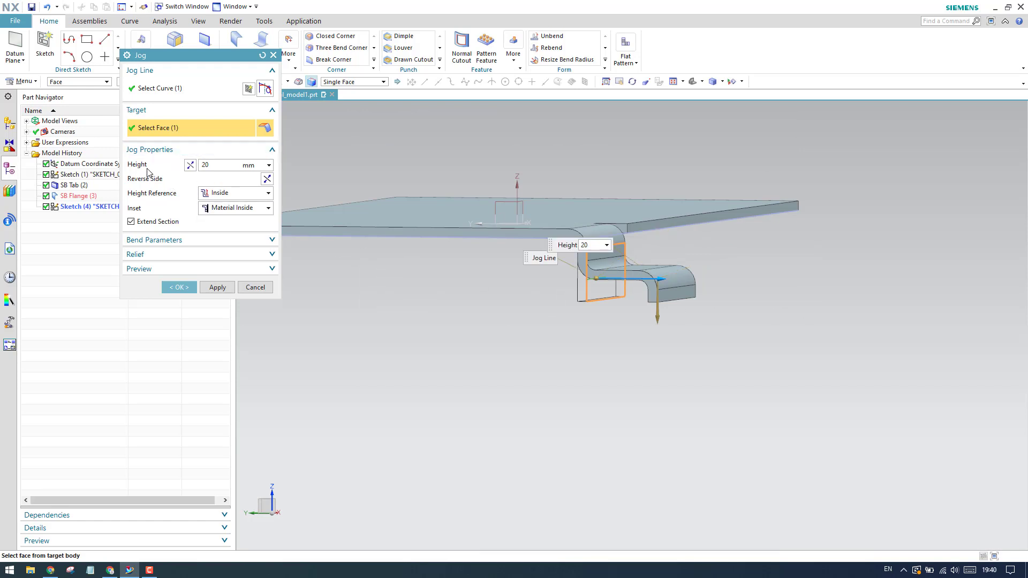
{"action": "scroll", "coordinate": [516, 281], "scroll_direction": "up", "scroll_amount": 3}
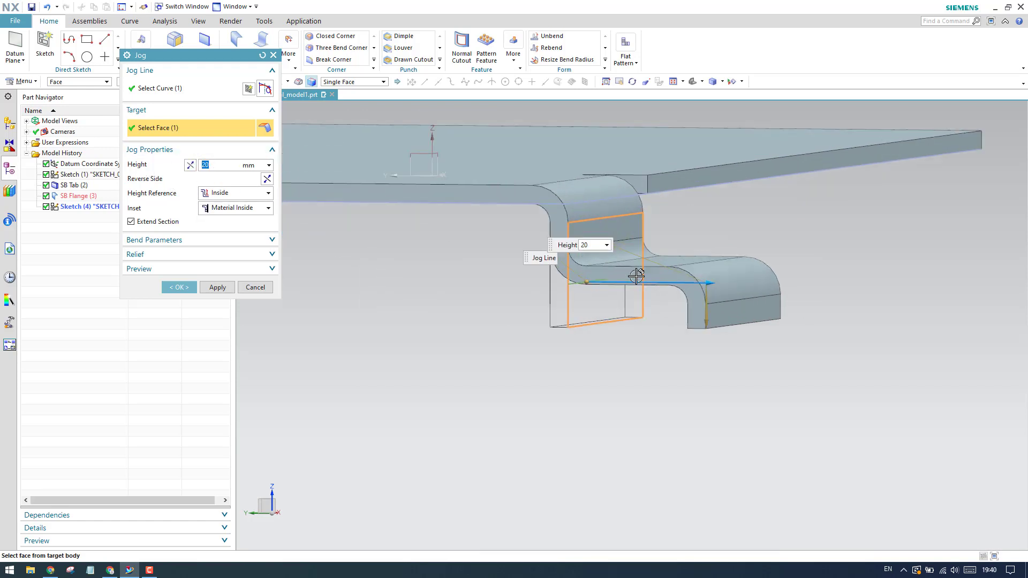
{"action": "mouse_move", "coordinate": [721, 281]}
{"action": "left_mouse_down"}
{"action": "mouse_move", "coordinate": [742, 298]}
{"action": "mouse_move", "coordinate": [657, 300]}
{"action": "left_mouse_up"}
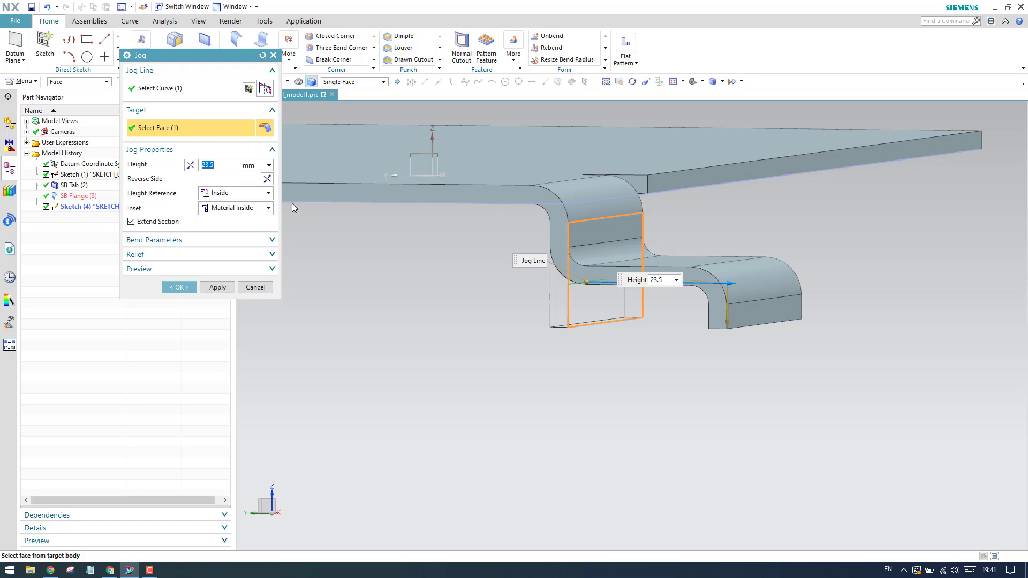
{"action": "double_click", "coordinate": [722, 287]}
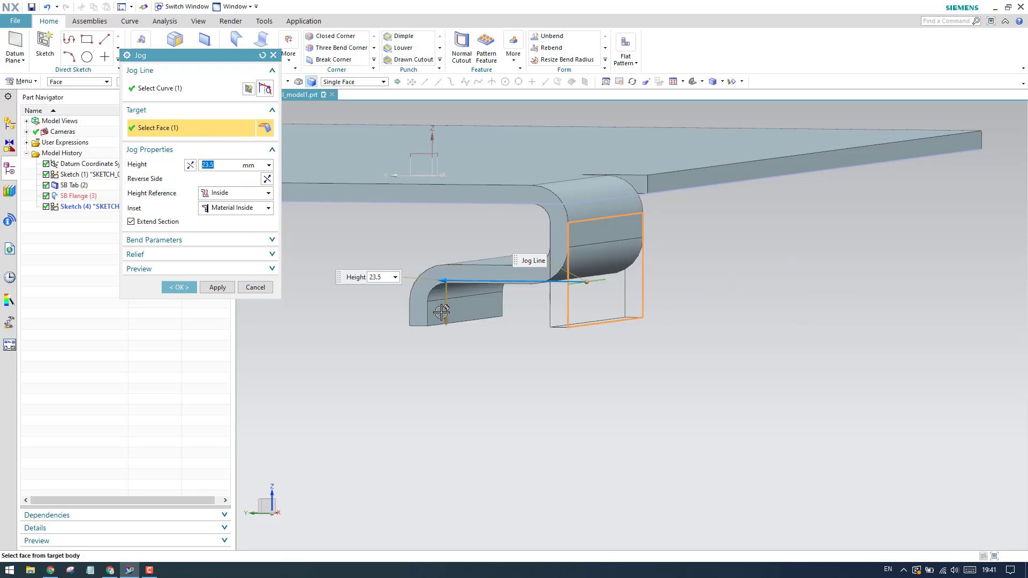
{"action": "double_click", "coordinate": [436, 283]}
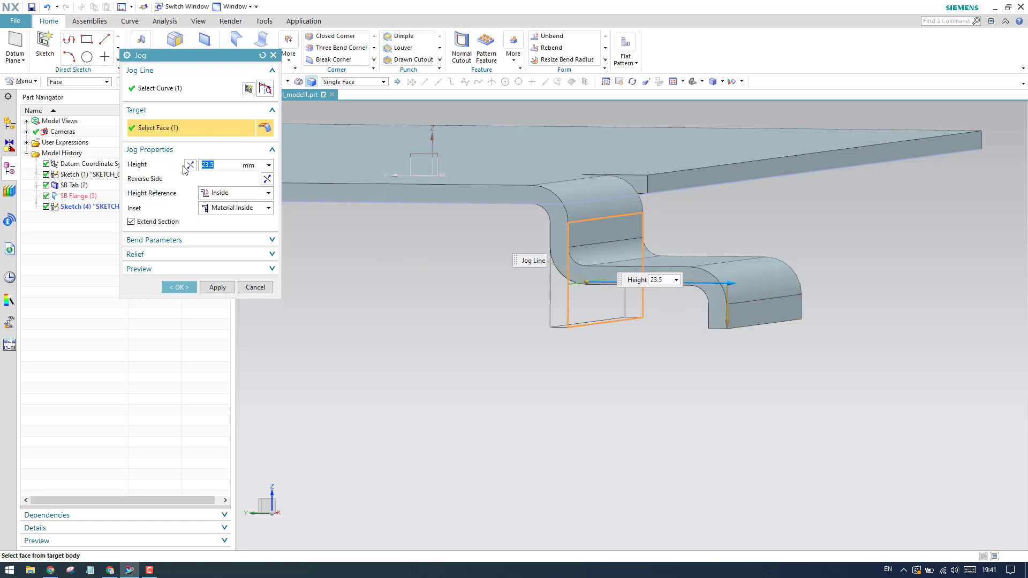
{"action": "left_click", "coordinate": [190, 164]}
{"action": "left_click", "coordinate": [190, 165]}
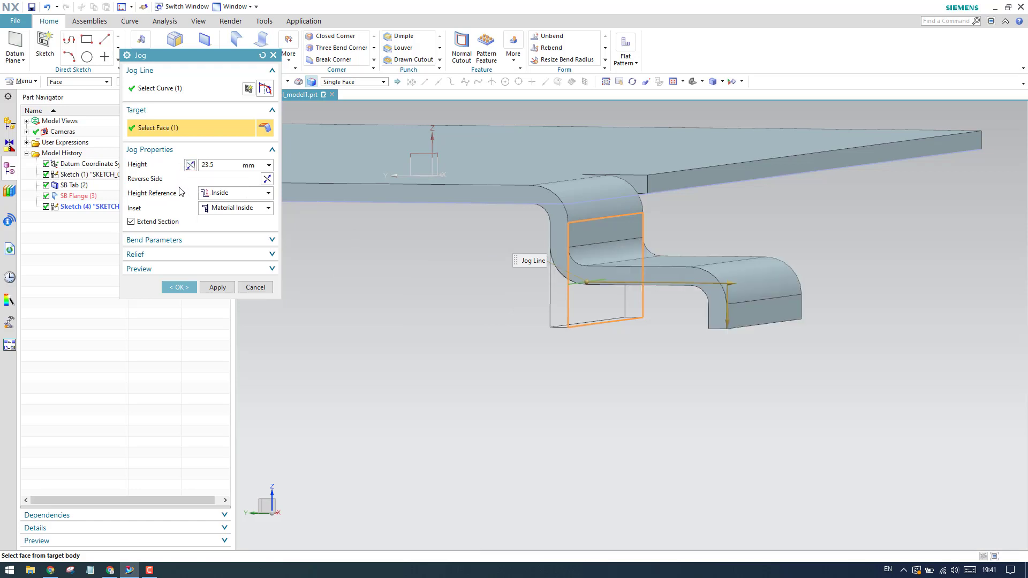
{"action": "left_click", "coordinate": [267, 181]}
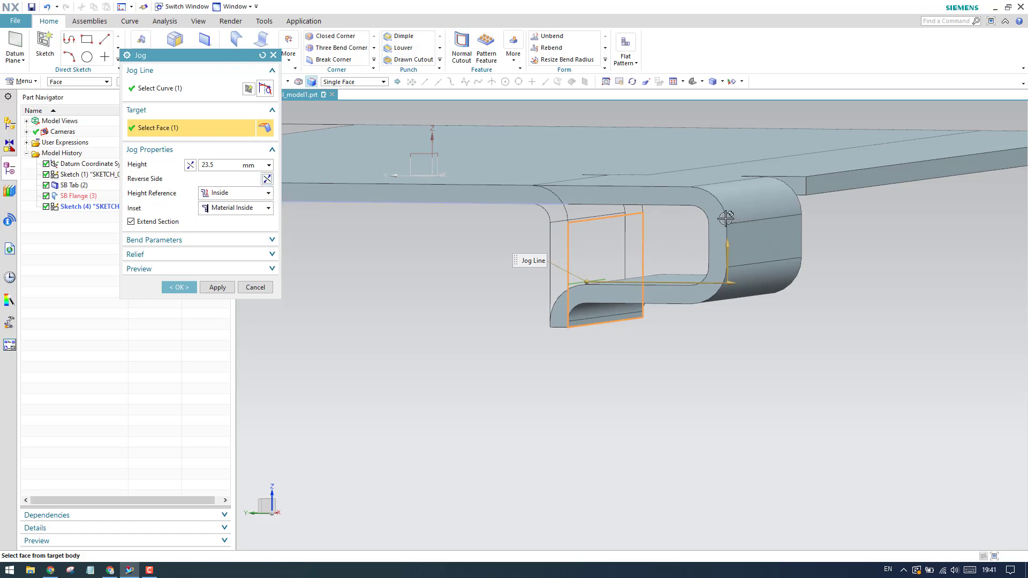
{"action": "left_click", "coordinate": [267, 179]}
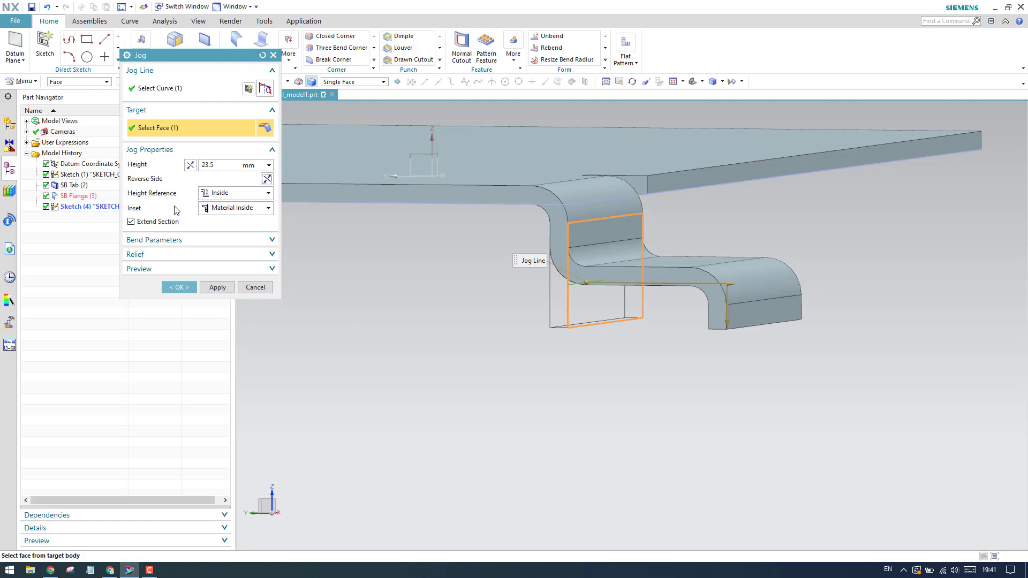
Step: Try the height reference choices and settle on measuring the jog height Outside
{"action": "left_click", "coordinate": [222, 194]}
{"action": "left_click", "coordinate": [227, 206]}
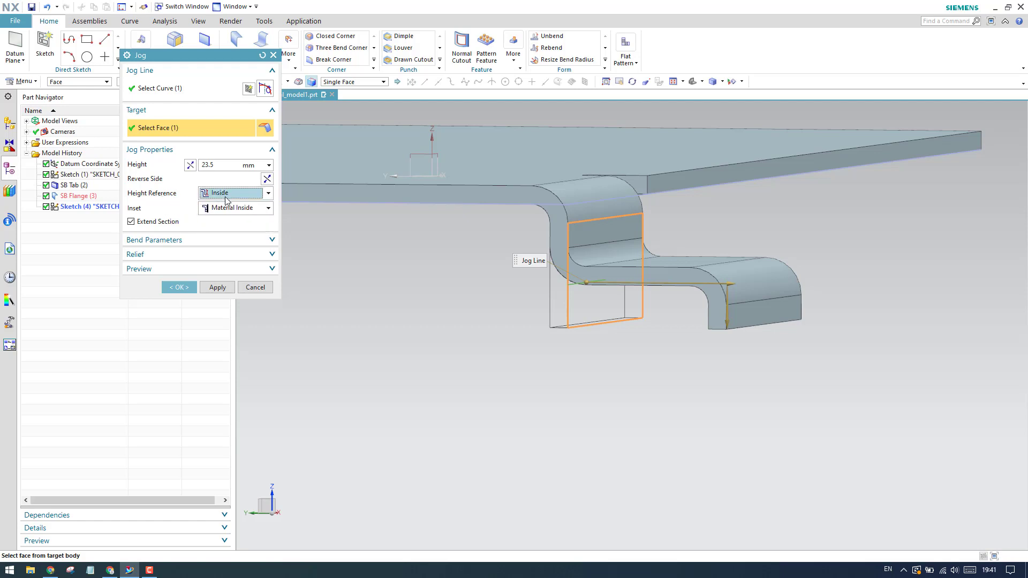
{"action": "scroll", "coordinate": [591, 280], "scroll_direction": "up", "scroll_amount": 3}
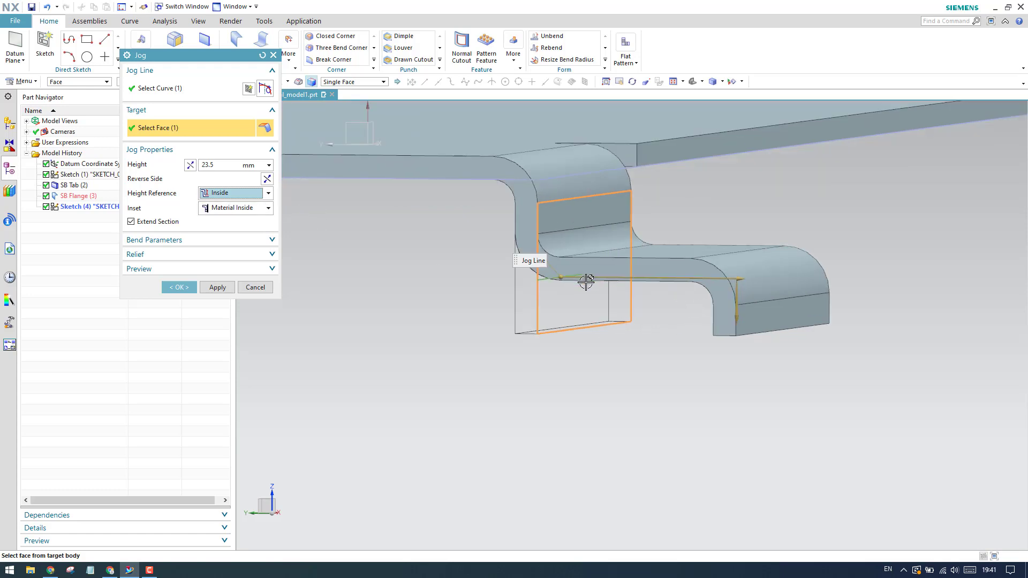
{"action": "left_click", "coordinate": [226, 197]}
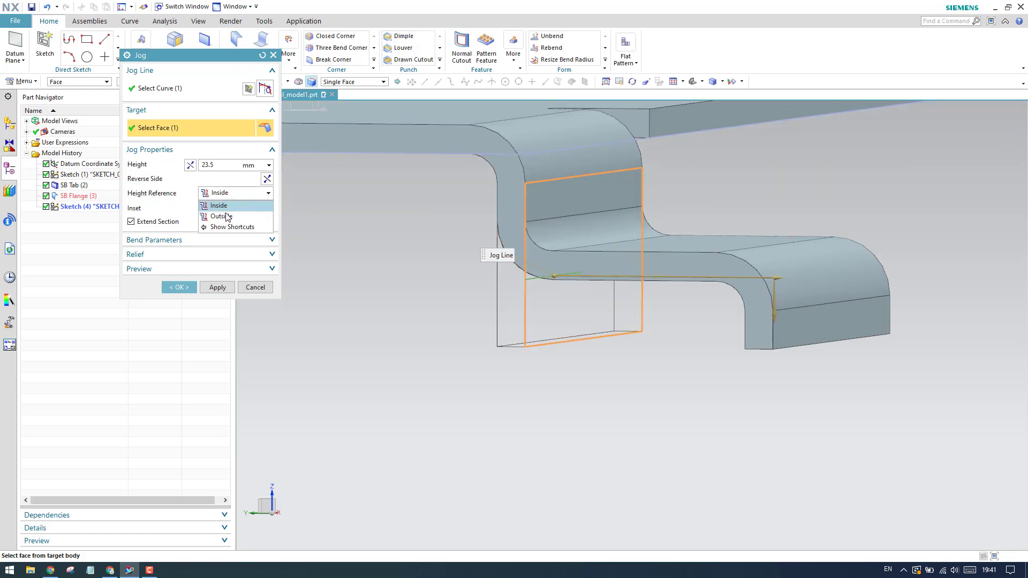
{"action": "left_click", "coordinate": [225, 218]}
{"action": "left_click", "coordinate": [237, 199]}
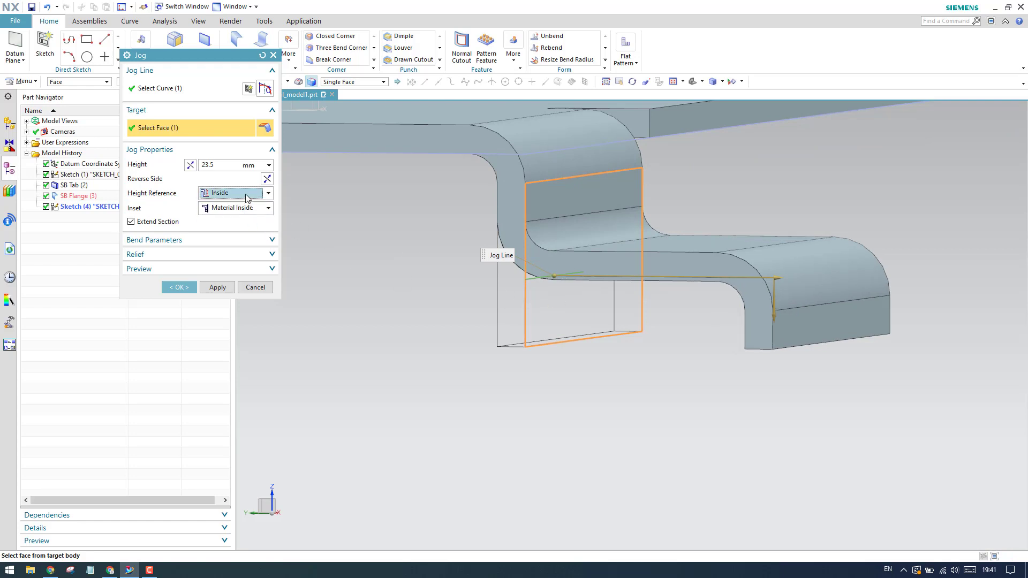
{"action": "left_click", "coordinate": [245, 198]}
{"action": "left_click", "coordinate": [241, 218]}
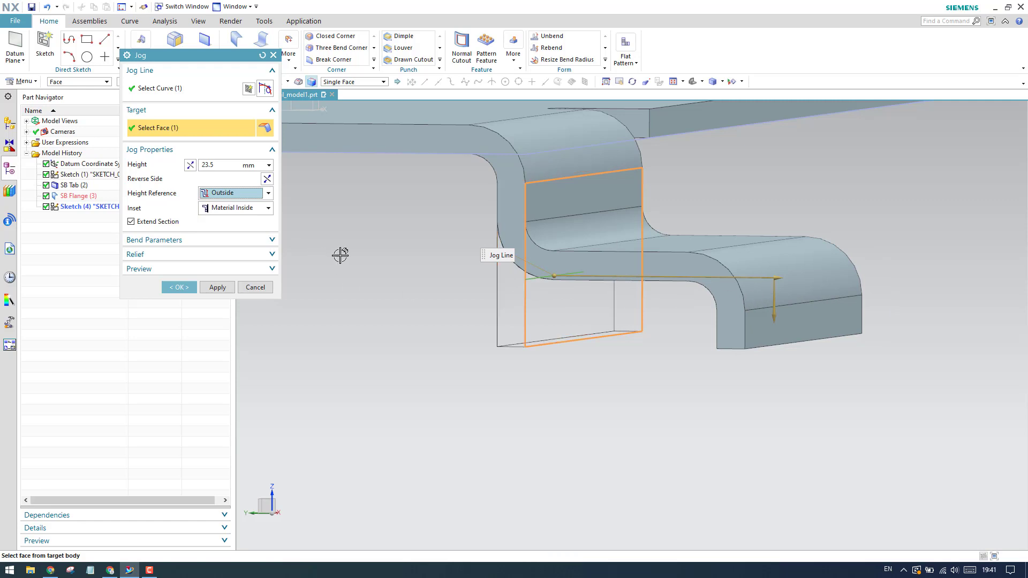
Step: Try the inset choices and settle on Material Outside for the jog
{"action": "left_click", "coordinate": [234, 208]}
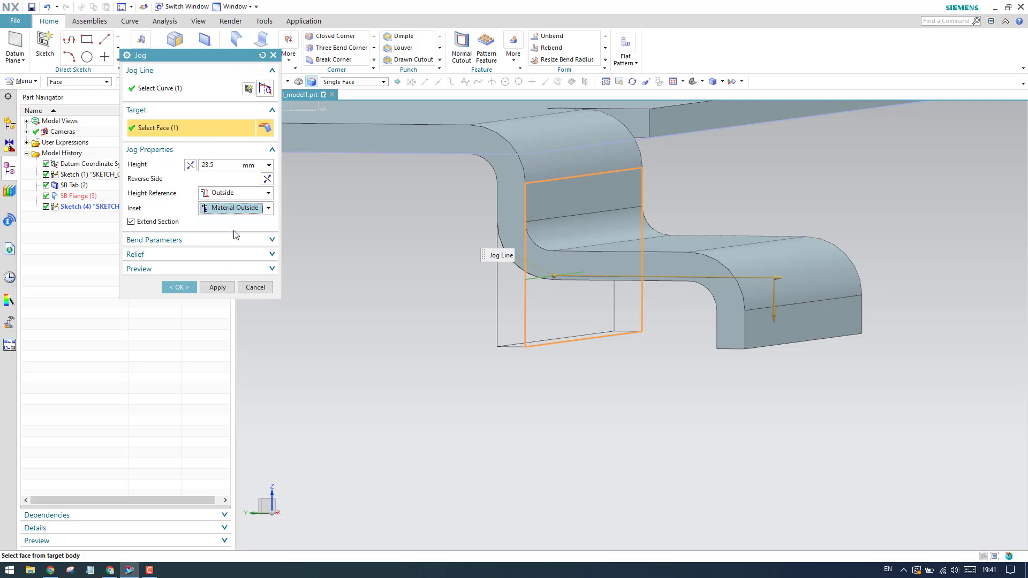
{"action": "left_click", "coordinate": [235, 231]}
{"action": "left_click", "coordinate": [234, 208]}
{"action": "left_click", "coordinate": [255, 211]}
{"action": "left_click", "coordinate": [246, 243]}
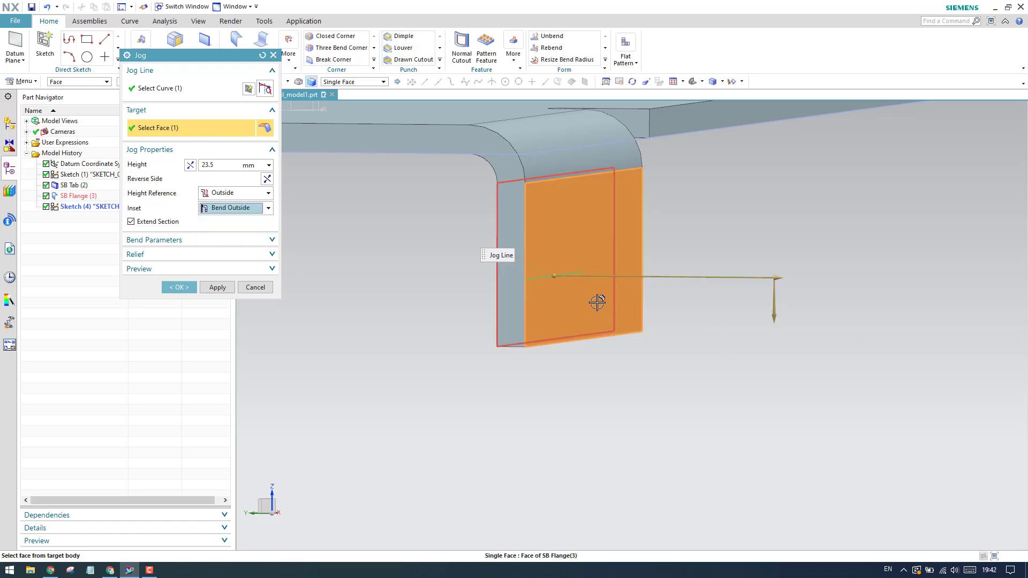
{"action": "left_click", "coordinate": [239, 210]}
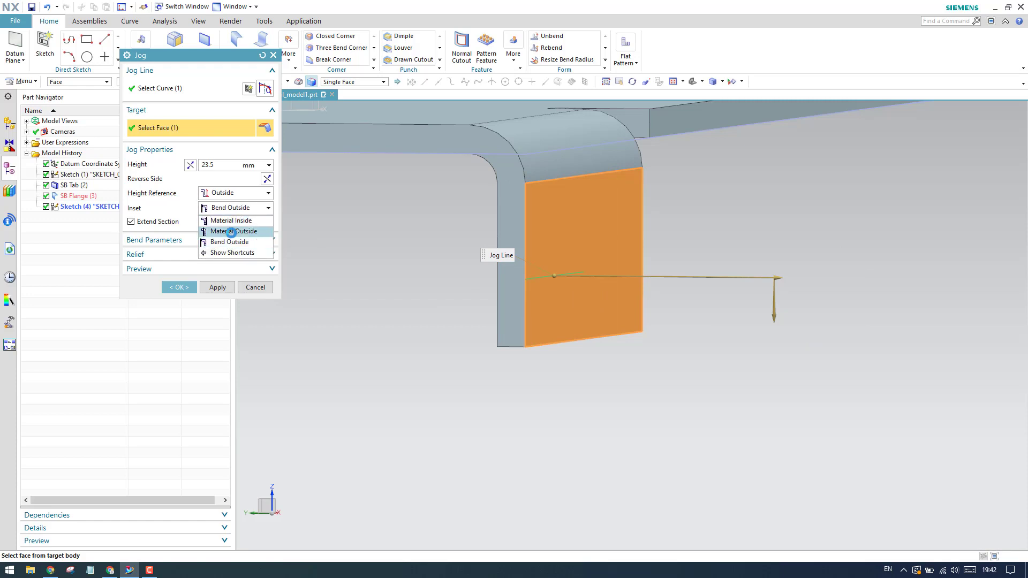
{"action": "left_click", "coordinate": [233, 232]}
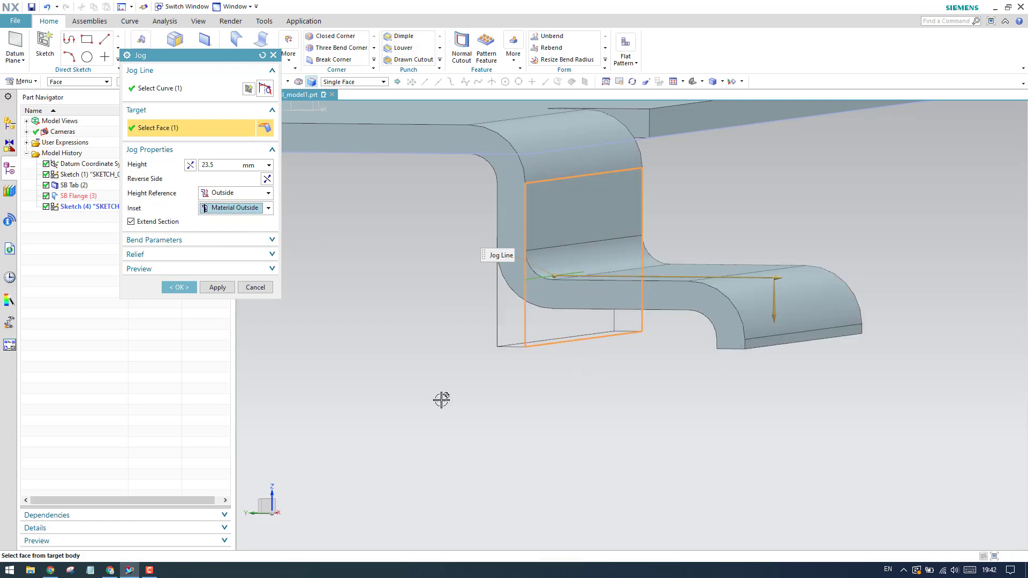
Step: Create the jog, then lengthen SB Flange (3) to 28.5 mm
{"action": "left_click", "coordinate": [177, 288]}
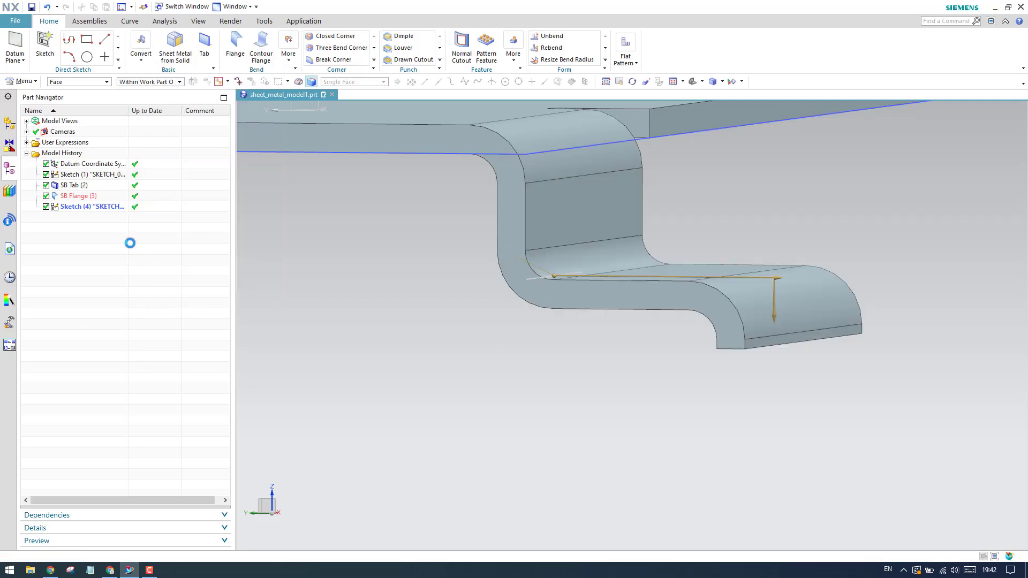
{"action": "left_click", "coordinate": [90, 200]}
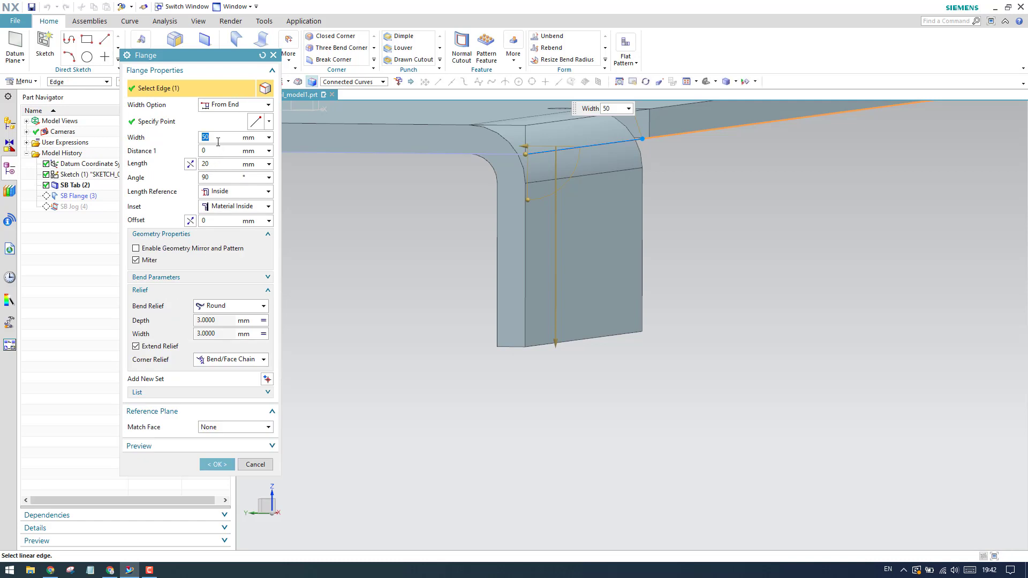
{"action": "left_click_drag", "start_coordinate": [560, 347], "coordinate": [561, 438]}
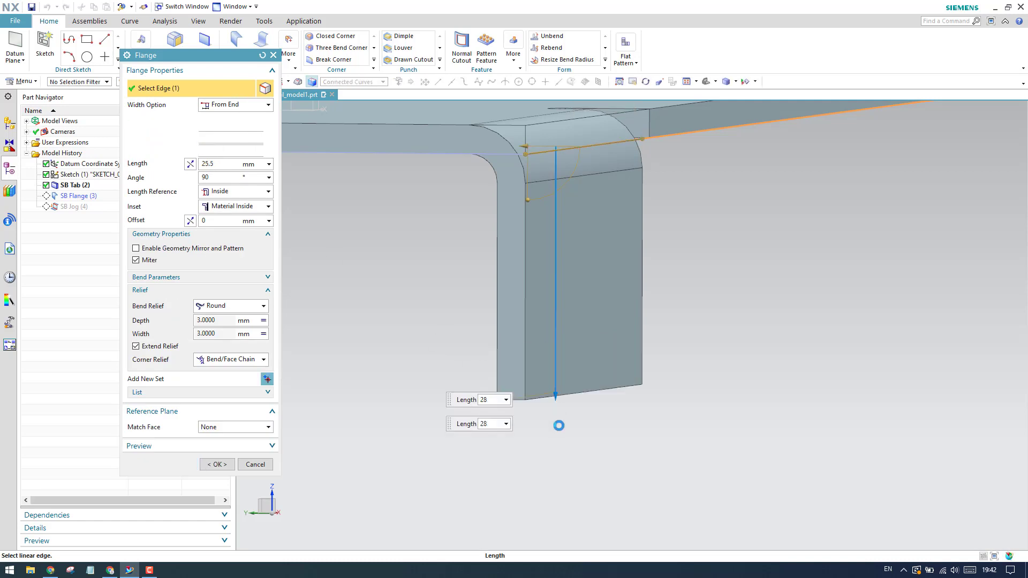
{"action": "left_click", "coordinate": [216, 466]}
Step: Reopen SB Jog (4) for editing from the Part Navigator
{"action": "left_click", "coordinate": [90, 208]}
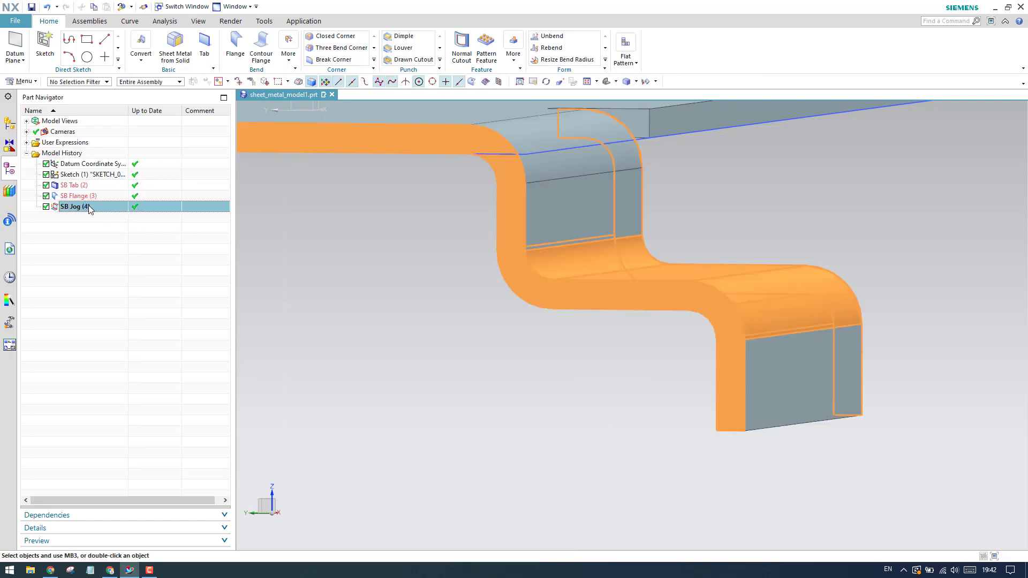
{"action": "double_click", "coordinate": [90, 208]}
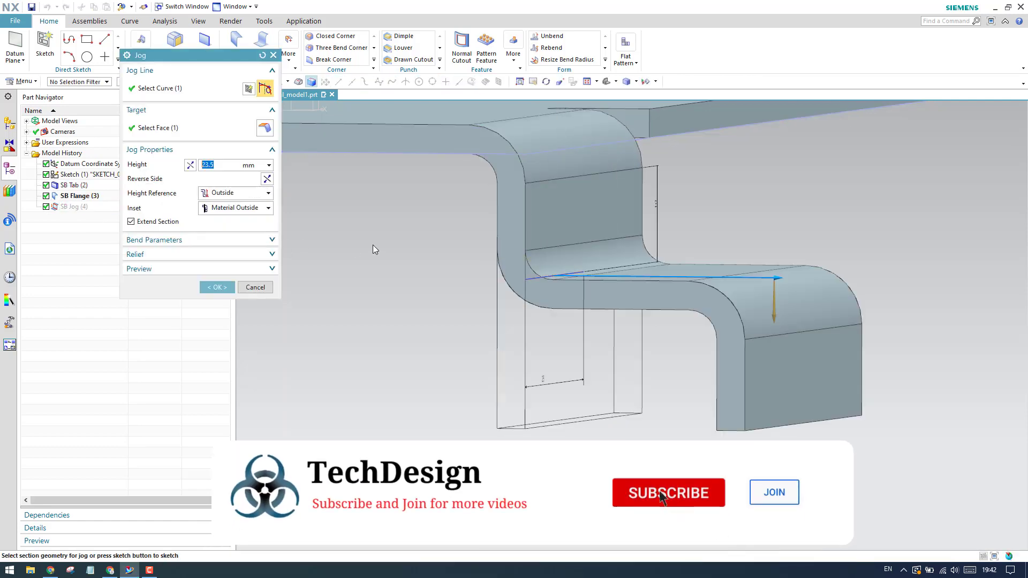
Step: Change the jog's inset from Material Outside to Bend Outside
{"action": "left_click", "coordinate": [237, 207]}
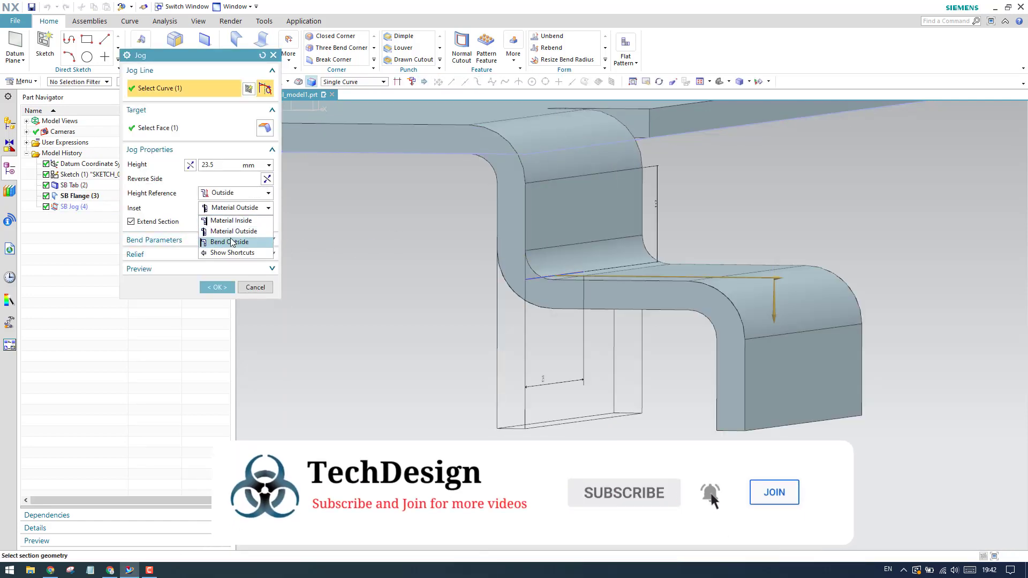
{"action": "left_click", "coordinate": [232, 239]}
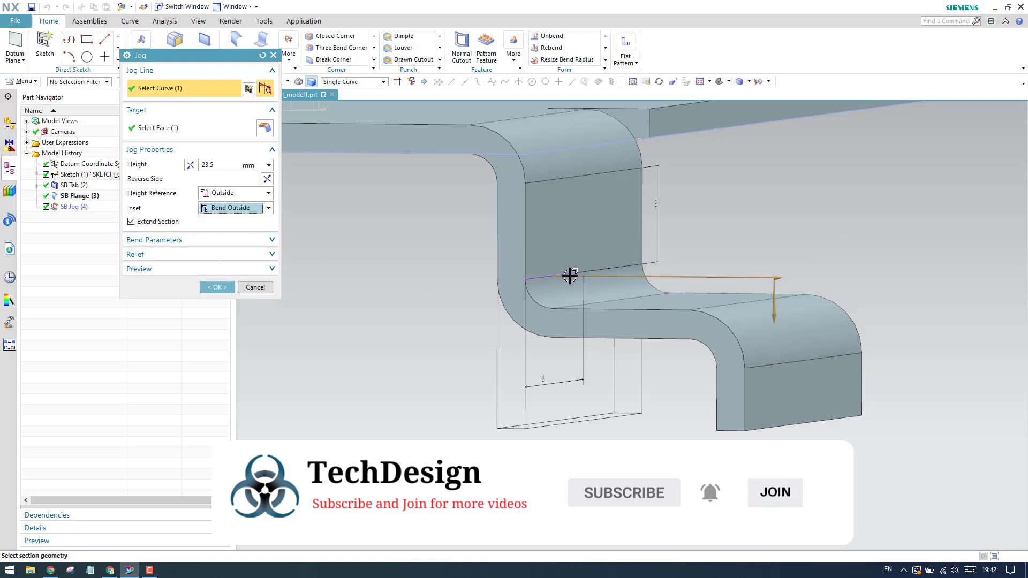
{"action": "scroll", "coordinate": [558, 275], "scroll_direction": "up", "scroll_amount": 2}
{"action": "scroll", "coordinate": [558, 276], "scroll_direction": "down", "scroll_amount": 2}
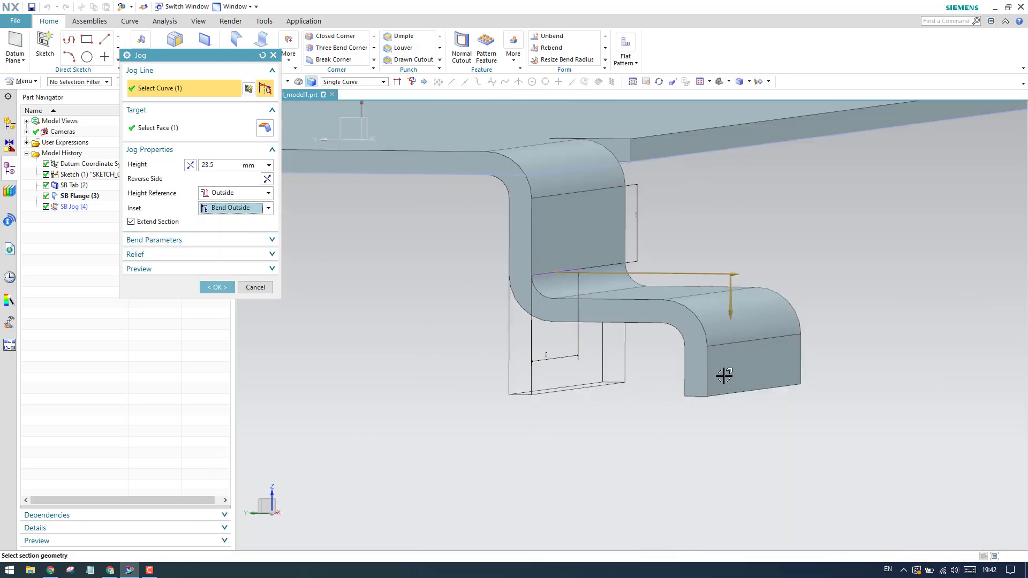
{"action": "scroll", "coordinate": [727, 378], "scroll_direction": "up", "scroll_amount": 1}
{"action": "scroll", "coordinate": [630, 341], "scroll_direction": "down", "scroll_amount": 1}
{"action": "scroll", "coordinate": [622, 340], "scroll_direction": "down", "scroll_amount": 1}
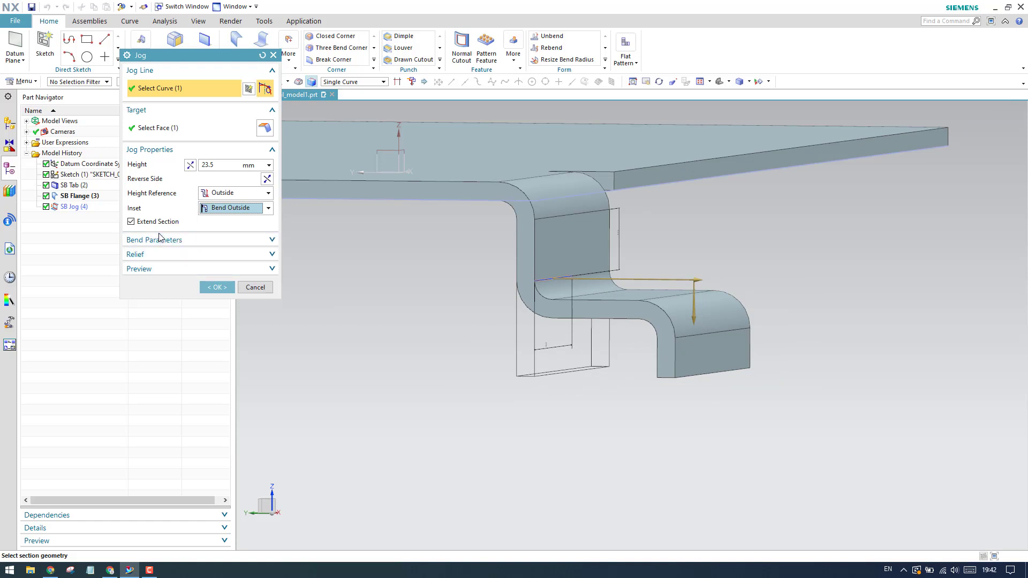
{"action": "scroll", "coordinate": [508, 261], "scroll_direction": "down", "scroll_amount": 1}
{"action": "scroll", "coordinate": [497, 260], "scroll_direction": "up", "scroll_amount": 1}
{"action": "scroll", "coordinate": [481, 261], "scroll_direction": "up", "scroll_amount": 1}
{"action": "scroll", "coordinate": [723, 226], "scroll_direction": "up", "scroll_amount": 1}
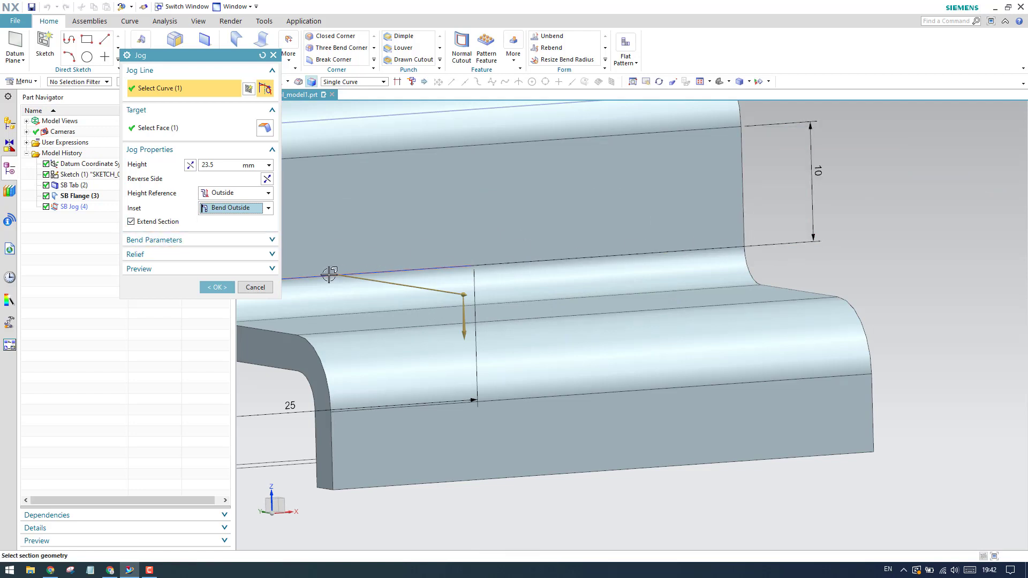
{"action": "scroll", "coordinate": [666, 245], "scroll_direction": "down", "scroll_amount": 2}
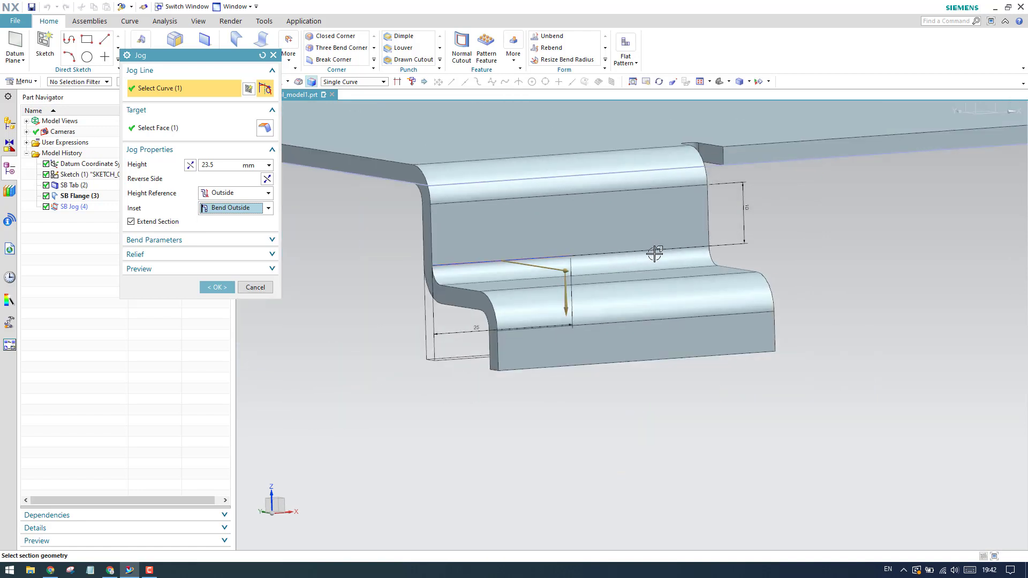
Step: Turn off Extend Section so the jog stops partway across the flange
{"action": "left_click", "coordinate": [141, 223]}
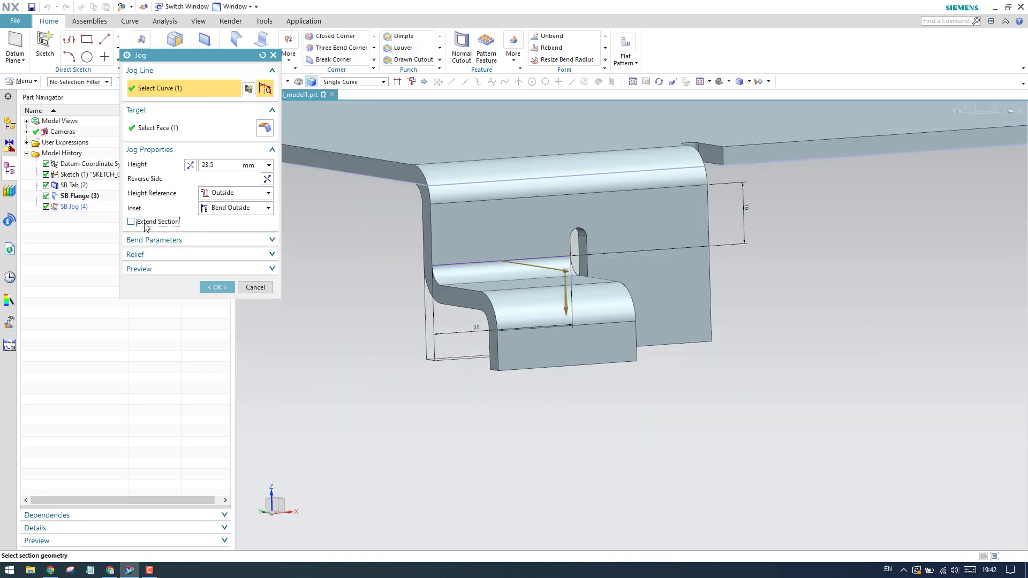
{"action": "scroll", "coordinate": [583, 241], "scroll_direction": "up", "scroll_amount": 3}
{"action": "scroll", "coordinate": [568, 294], "scroll_direction": "down", "scroll_amount": 2}
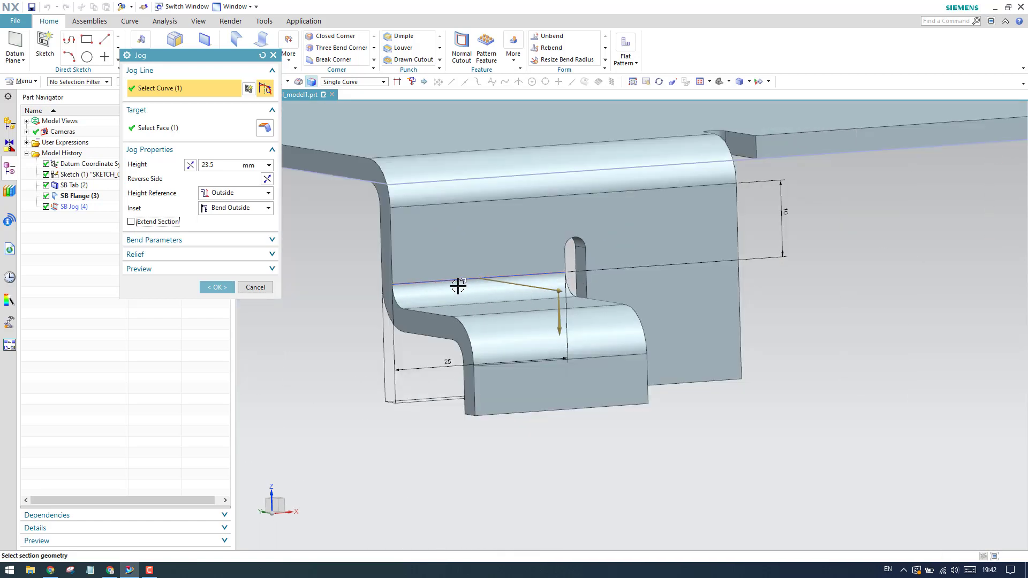
{"action": "scroll", "coordinate": [459, 287], "scroll_direction": "up", "scroll_amount": 1}
{"action": "scroll", "coordinate": [466, 291], "scroll_direction": "up", "scroll_amount": 1}
{"action": "scroll", "coordinate": [586, 282], "scroll_direction": "down", "scroll_amount": 2}
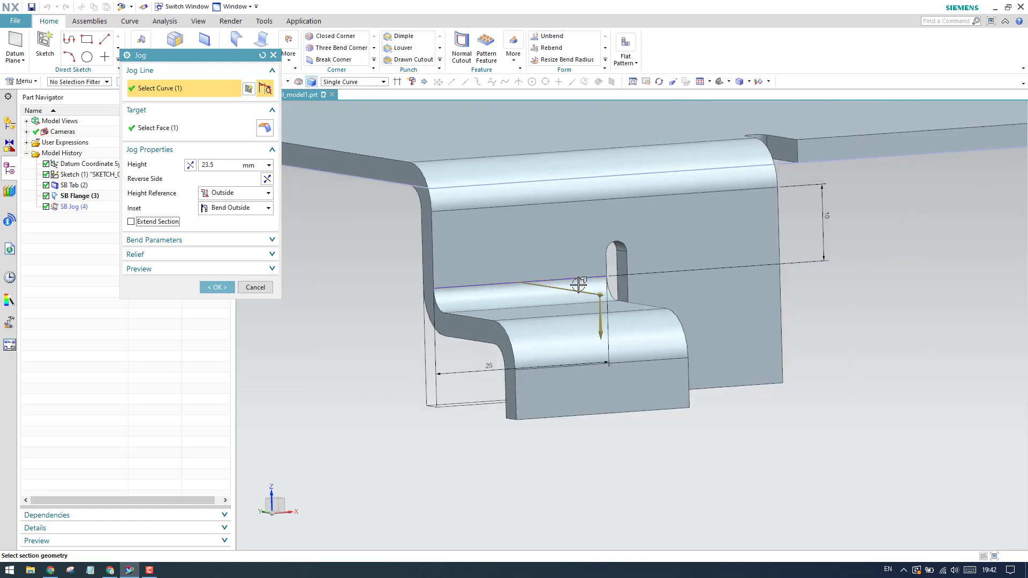
{"action": "scroll", "coordinate": [619, 260], "scroll_direction": "up", "scroll_amount": 2}
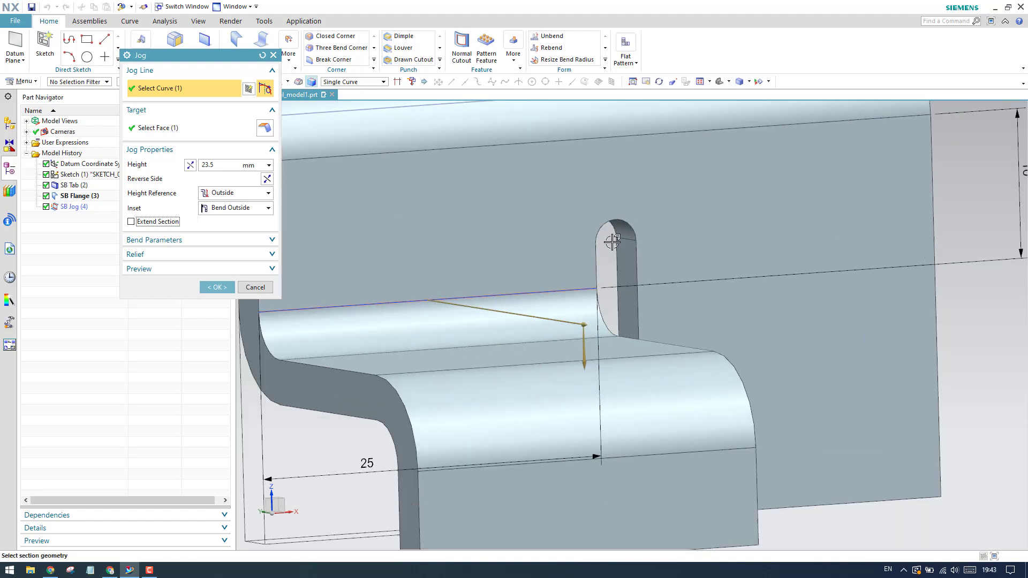
Step: Review the jog's default bend radius, neutral factor and relief settings without changing them
{"action": "left_click", "coordinate": [167, 241]}
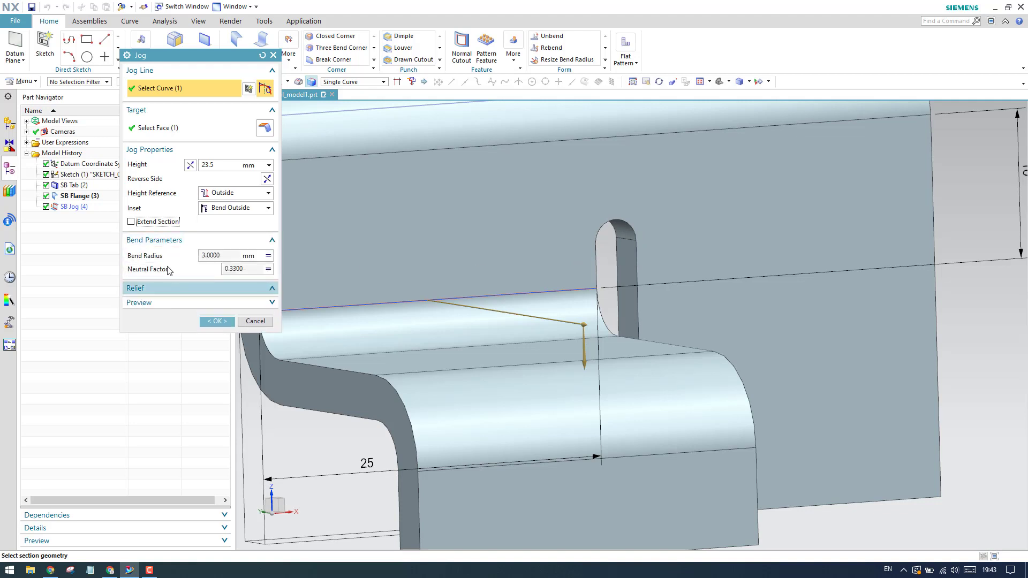
{"action": "left_click", "coordinate": [167, 289]}
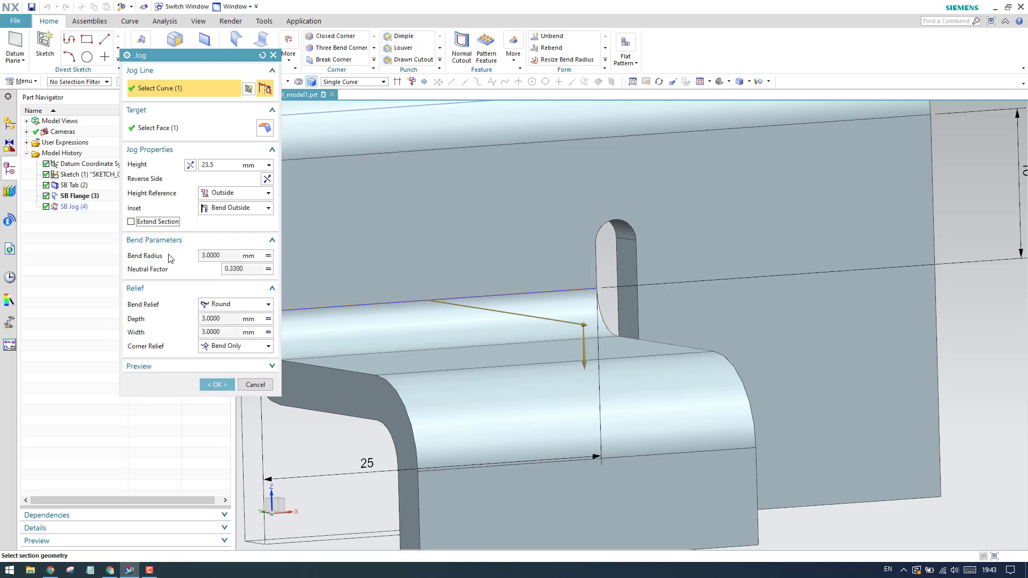
{"action": "left_click", "coordinate": [164, 288]}
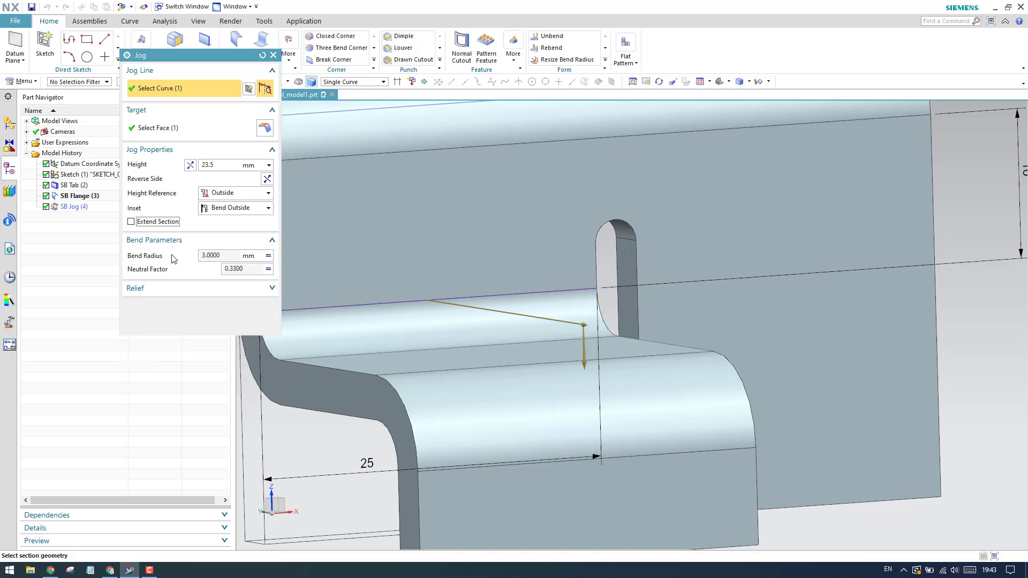
{"action": "left_click", "coordinate": [176, 240]}
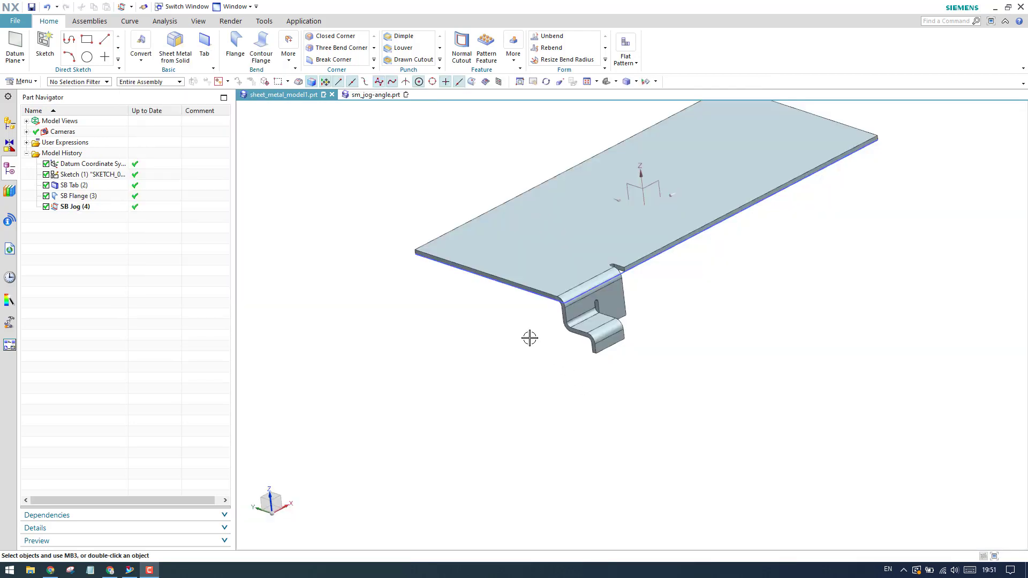
Step: Create a full-width 41 mm flange along the plate's far long edge
{"action": "mouse_move", "coordinate": [525, 333]}
{"action": "middle_mouse_down"}
{"action": "mouse_move", "coordinate": [485, 340]}
{"action": "mouse_move", "coordinate": [505, 349]}
{"action": "mouse_move", "coordinate": [442, 345]}
{"action": "middle_mouse_up"}
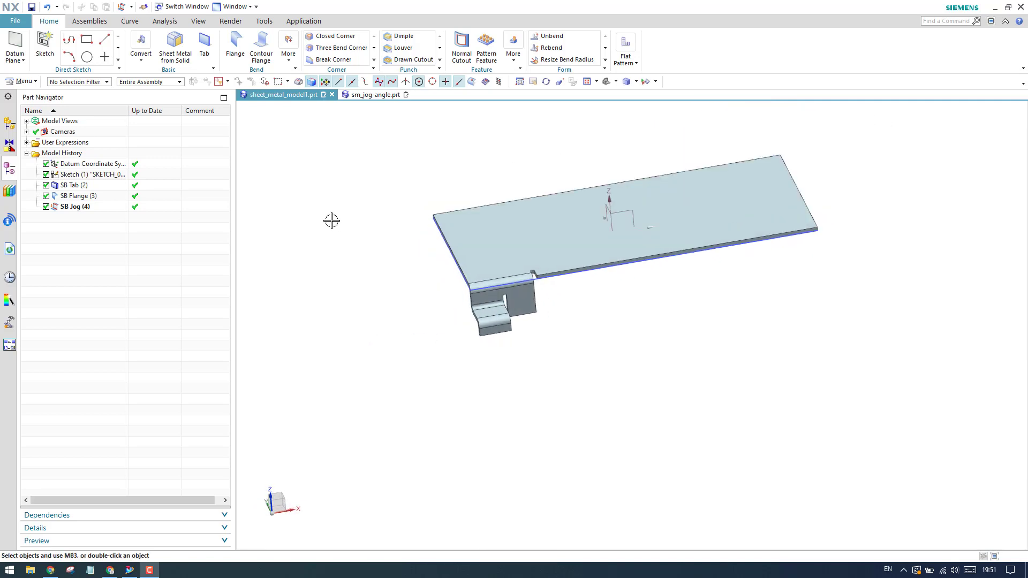
{"action": "left_click", "coordinate": [236, 45]}
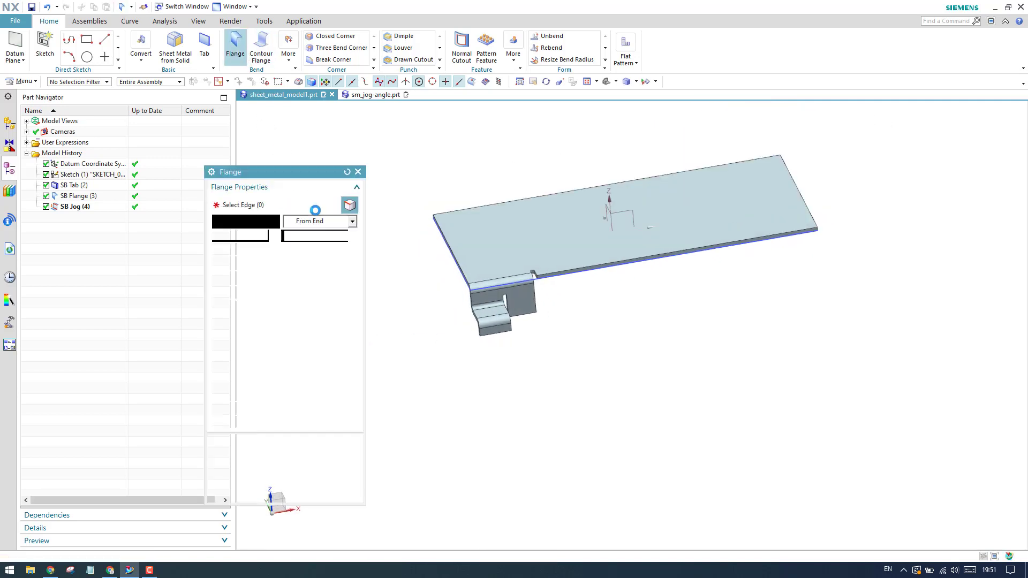
{"action": "scroll", "coordinate": [482, 201], "scroll_direction": "up", "scroll_amount": 2}
{"action": "left_click", "coordinate": [482, 212]}
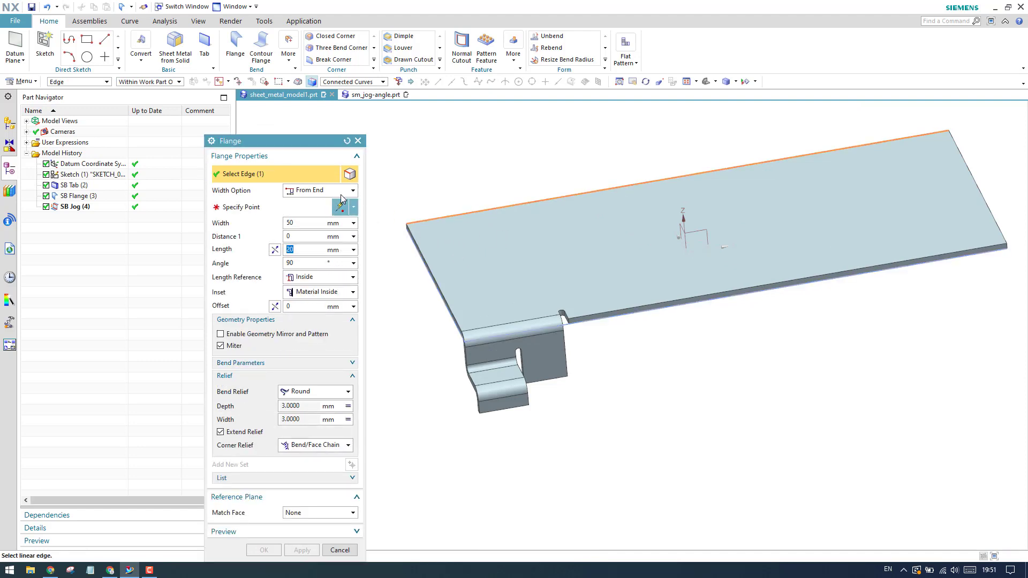
{"action": "left_click", "coordinate": [321, 191]}
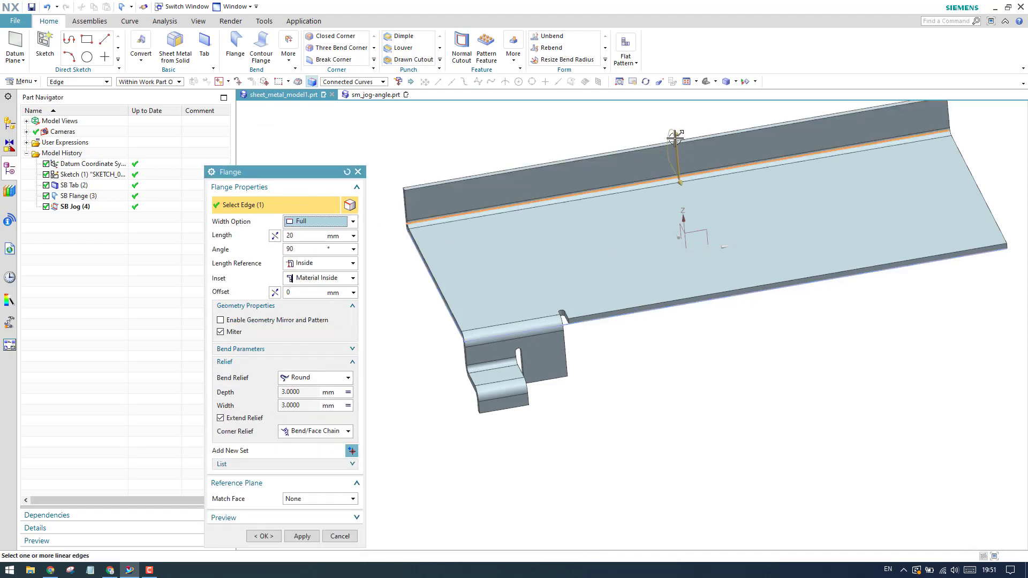
{"action": "left_click_drag", "start_coordinate": [676, 133], "coordinate": [672, 104]}
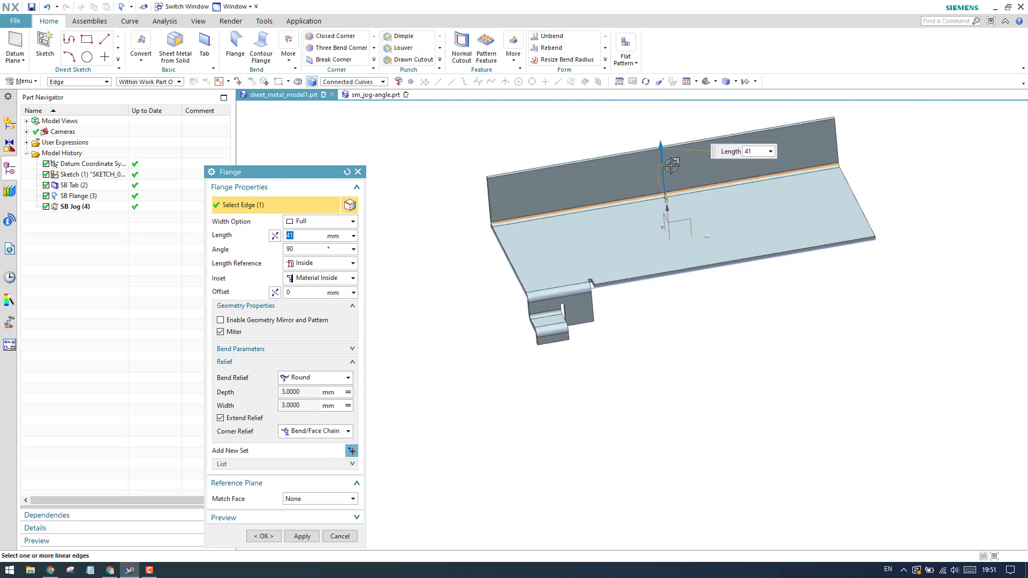
{"action": "scroll", "coordinate": [642, 225], "scroll_direction": "down", "scroll_amount": 2}
{"action": "left_click", "coordinate": [266, 538]}
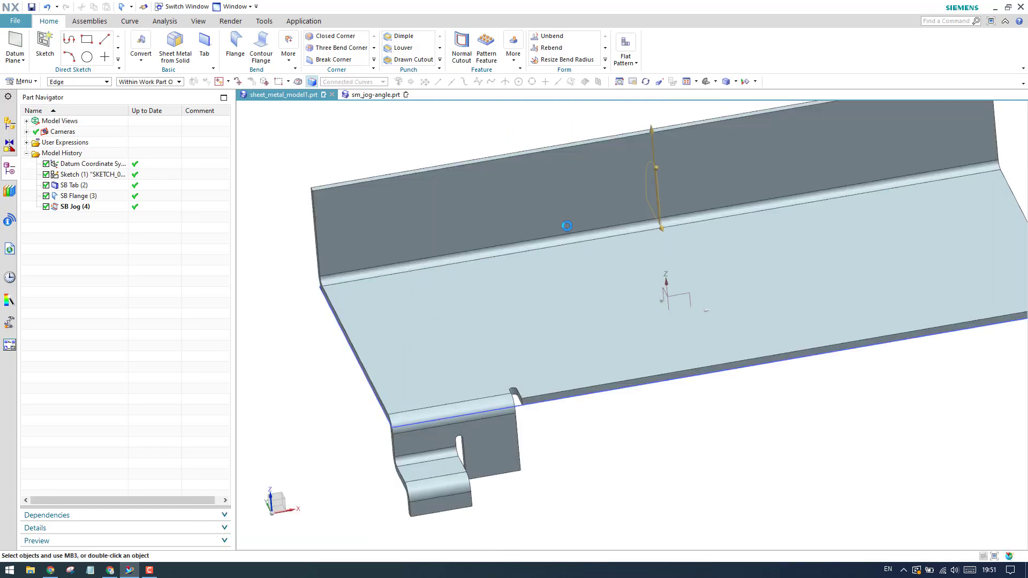
{"action": "scroll", "coordinate": [562, 233], "scroll_direction": "up", "scroll_amount": 2}
{"action": "scroll", "coordinate": [567, 242], "scroll_direction": "up", "scroll_amount": 1}
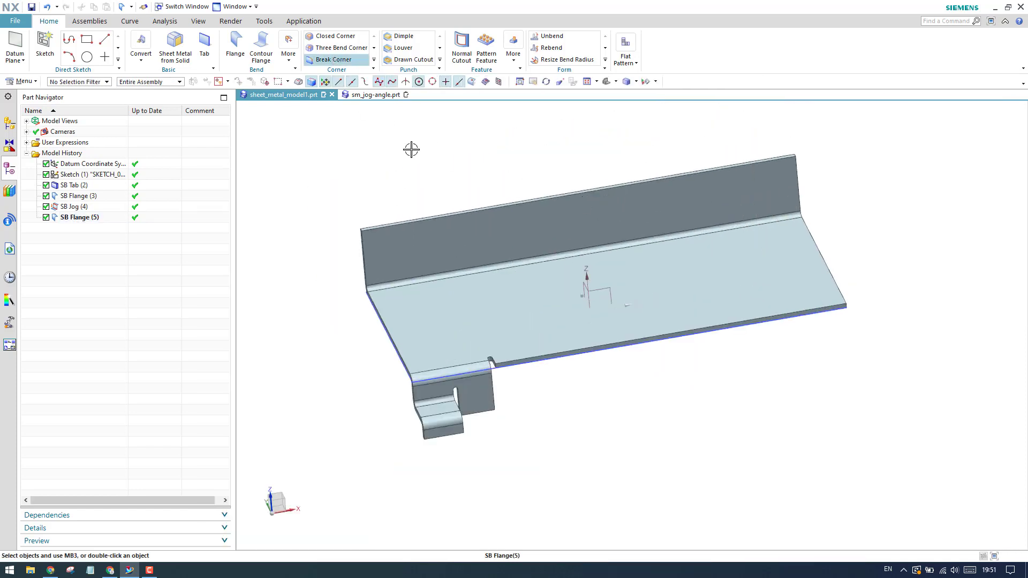
Step: Sketch a vertical jog line on the new flange face rising from its bend edge and finish the sketch
{"action": "left_click", "coordinate": [287, 50]}
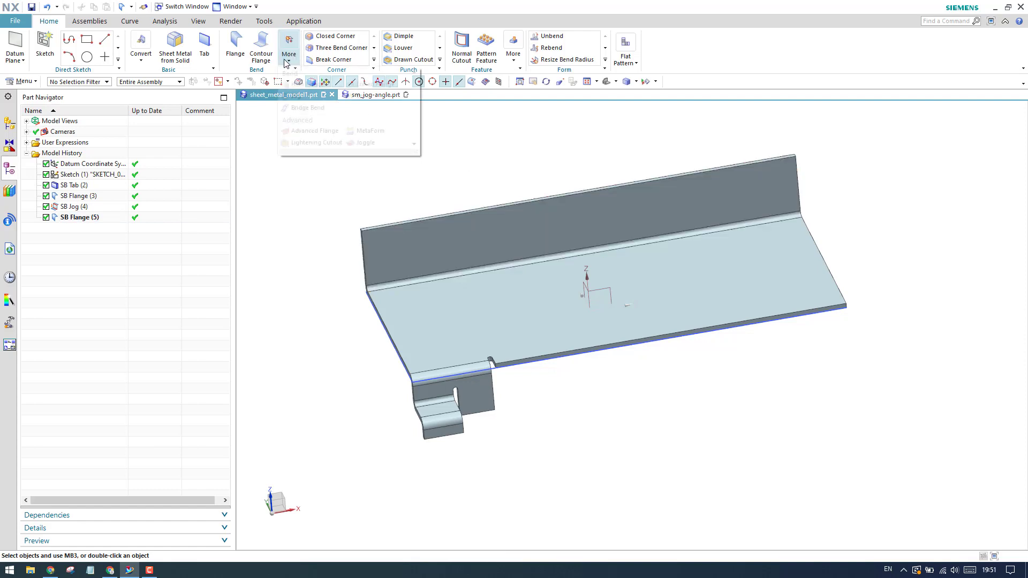
{"action": "left_click", "coordinate": [611, 207]}
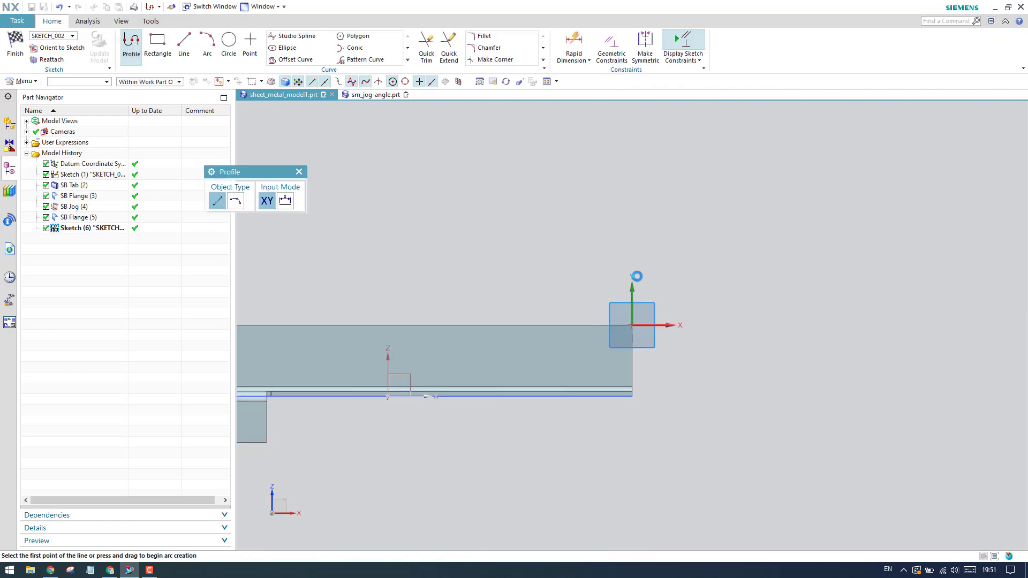
{"action": "left_click", "coordinate": [184, 49]}
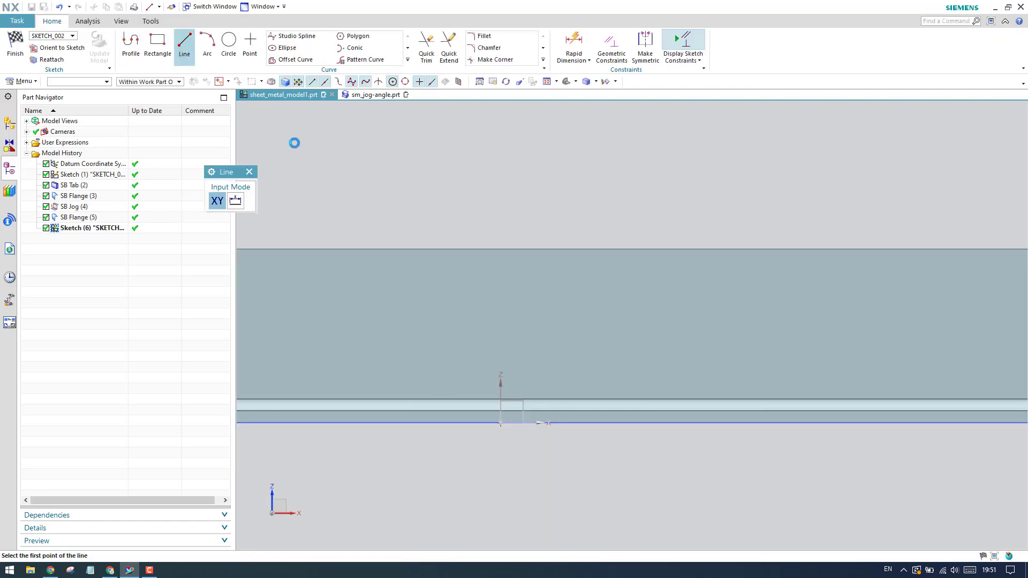
{"action": "left_click", "coordinate": [531, 398]}
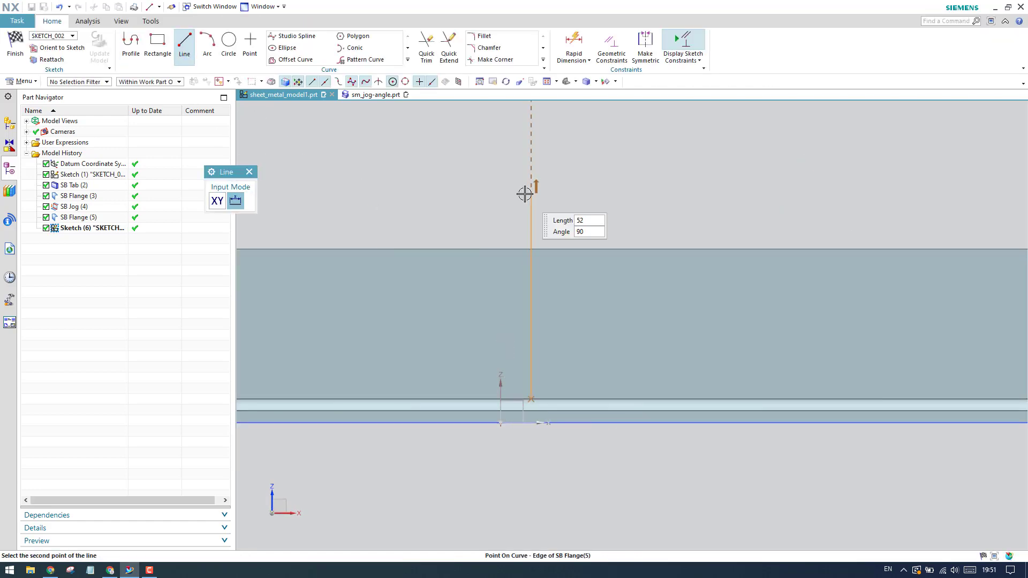
{"action": "left_click", "coordinate": [528, 231]}
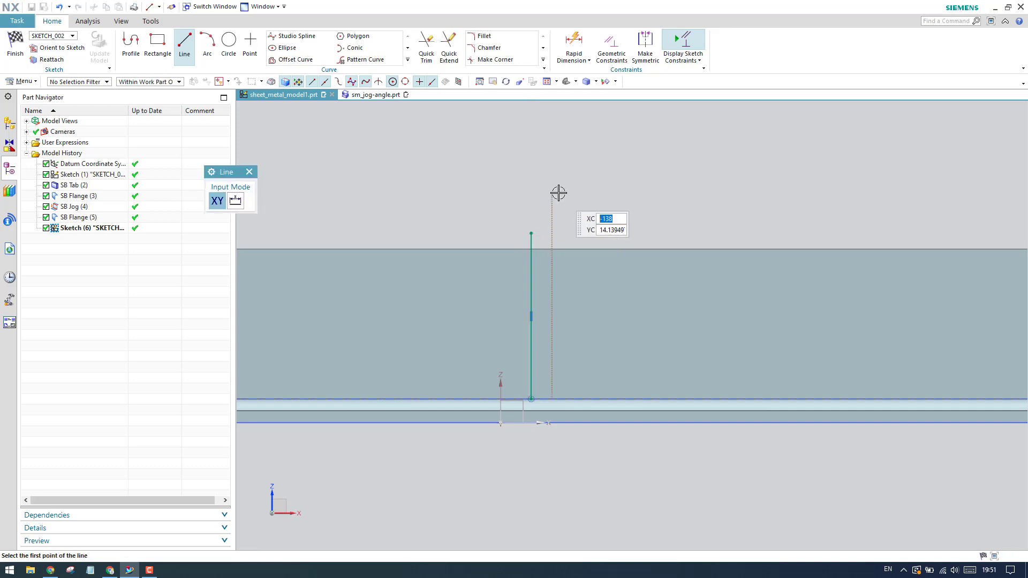
{"action": "scroll", "coordinate": [557, 195], "scroll_direction": "down", "scroll_amount": 3}
{"action": "left_click", "coordinate": [15, 44]}
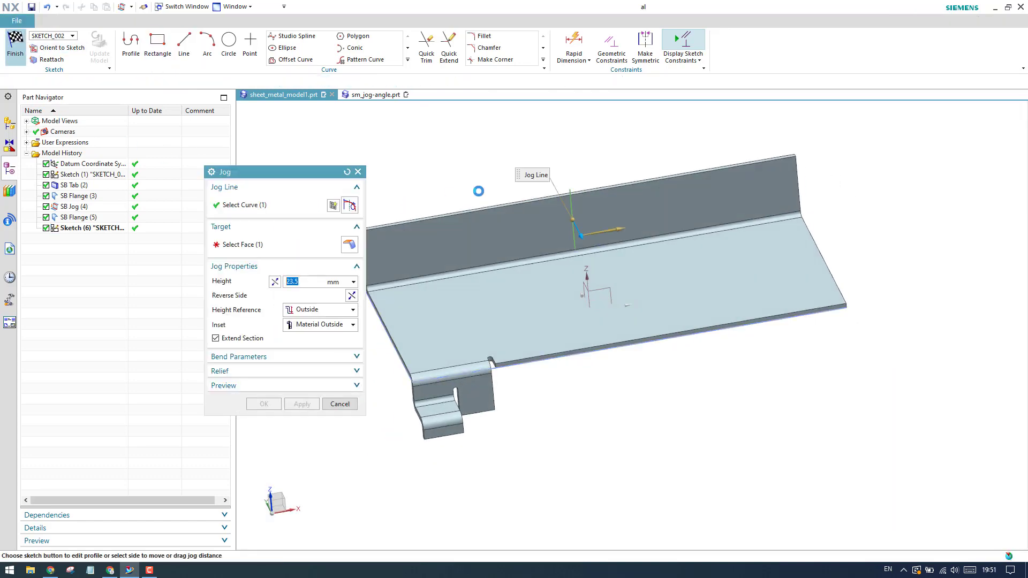
{"action": "scroll", "coordinate": [586, 225], "scroll_direction": "up", "scroll_amount": 2}
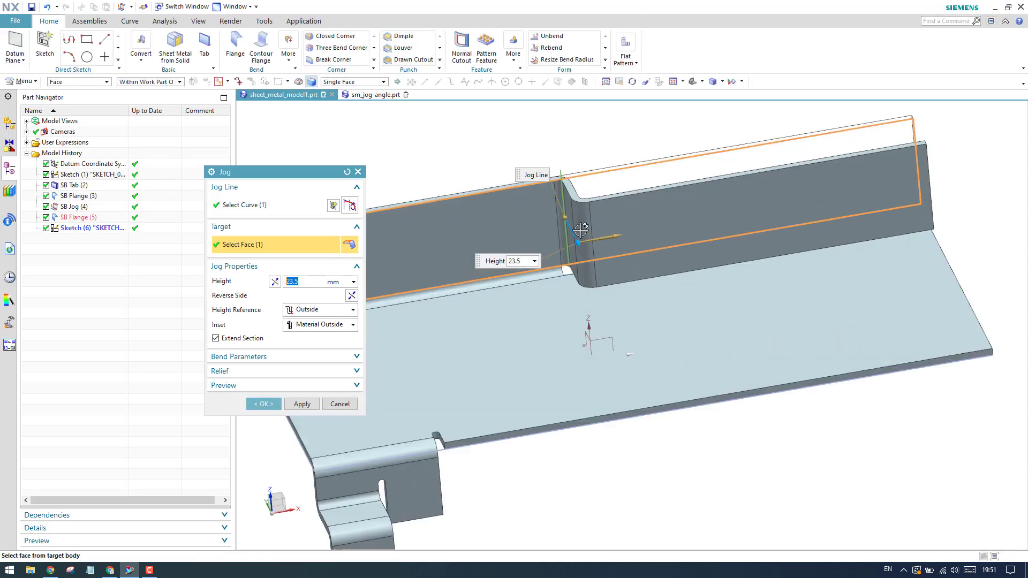
Step: Flip the jog side twice to settle it on the chosen side of the line and inspect the preview
{"action": "left_click", "coordinate": [352, 296]}
{"action": "left_click", "coordinate": [352, 296]}
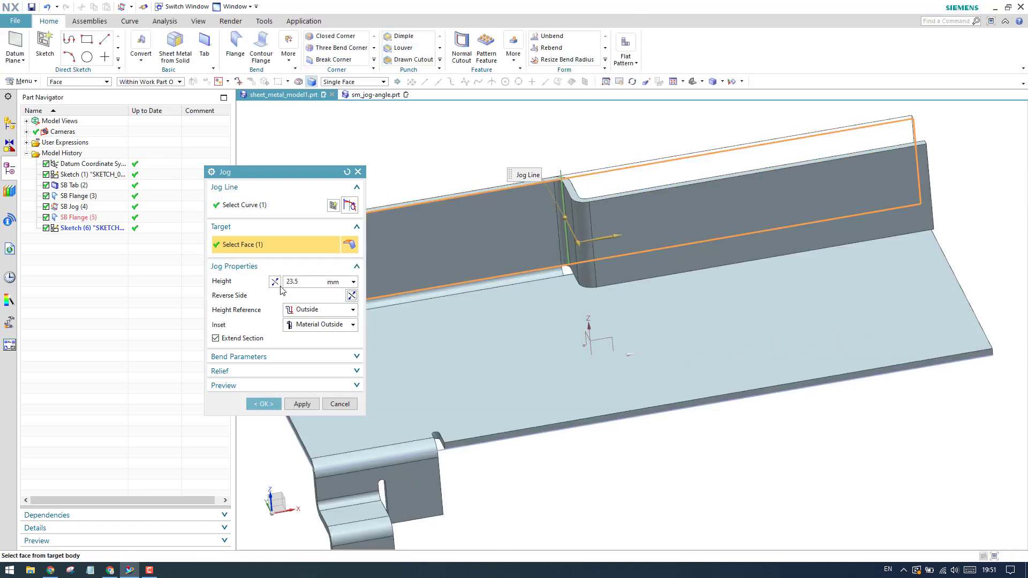
{"action": "scroll", "coordinate": [563, 242], "scroll_direction": "down", "scroll_amount": 2}
{"action": "mouse_move", "coordinate": [562, 242]}
{"action": "middle_mouse_down"}
{"action": "mouse_move", "coordinate": [553, 239]}
{"action": "mouse_move", "coordinate": [563, 233]}
{"action": "middle_mouse_up"}
{"action": "scroll", "coordinate": [582, 177], "scroll_direction": "up", "scroll_amount": 3}
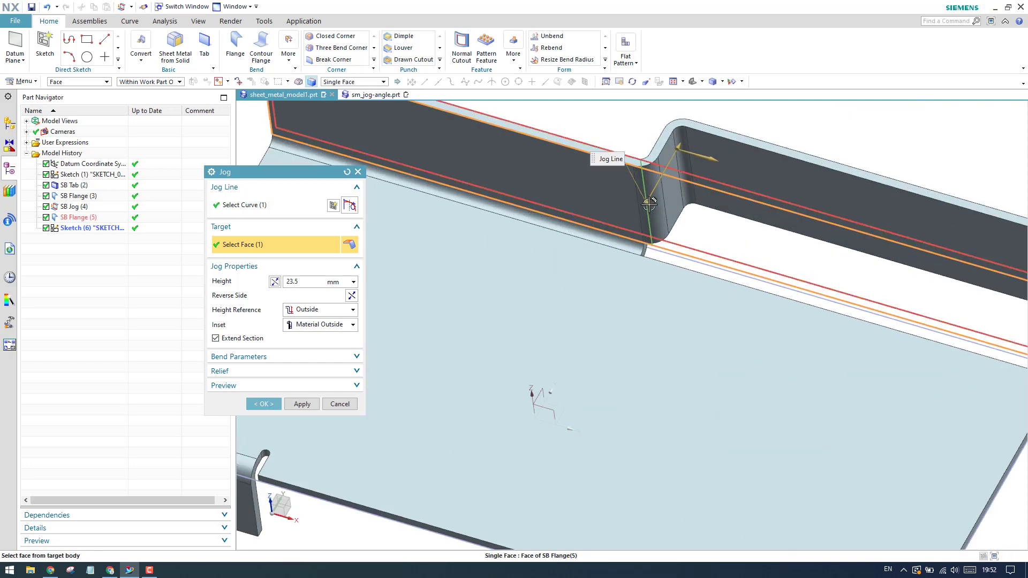
{"action": "scroll", "coordinate": [595, 185], "scroll_direction": "down", "scroll_amount": 2}
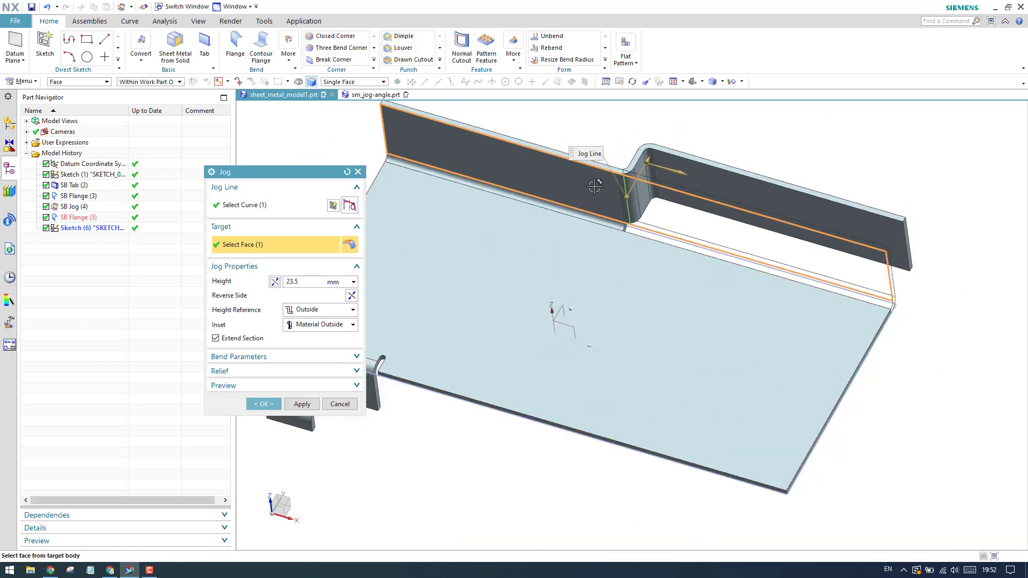
{"action": "scroll", "coordinate": [631, 177], "scroll_direction": "up", "scroll_amount": 1}
{"action": "scroll", "coordinate": [634, 178], "scroll_direction": "up", "scroll_amount": 1}
{"action": "scroll", "coordinate": [659, 181], "scroll_direction": "down", "scroll_amount": 1}
{"action": "scroll", "coordinate": [675, 184], "scroll_direction": "down", "scroll_amount": 1}
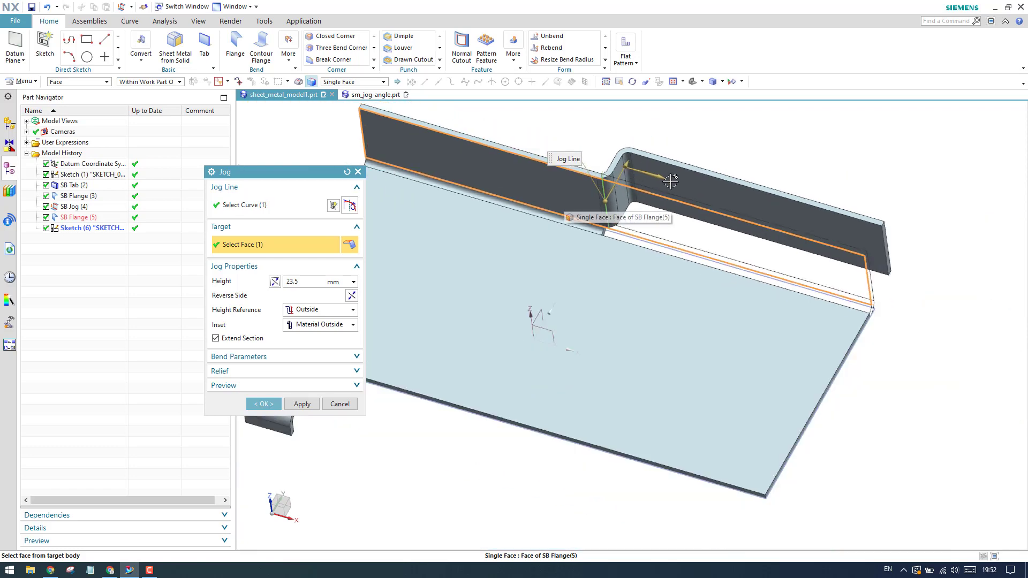
{"action": "scroll", "coordinate": [647, 181], "scroll_direction": "up", "scroll_amount": 2}
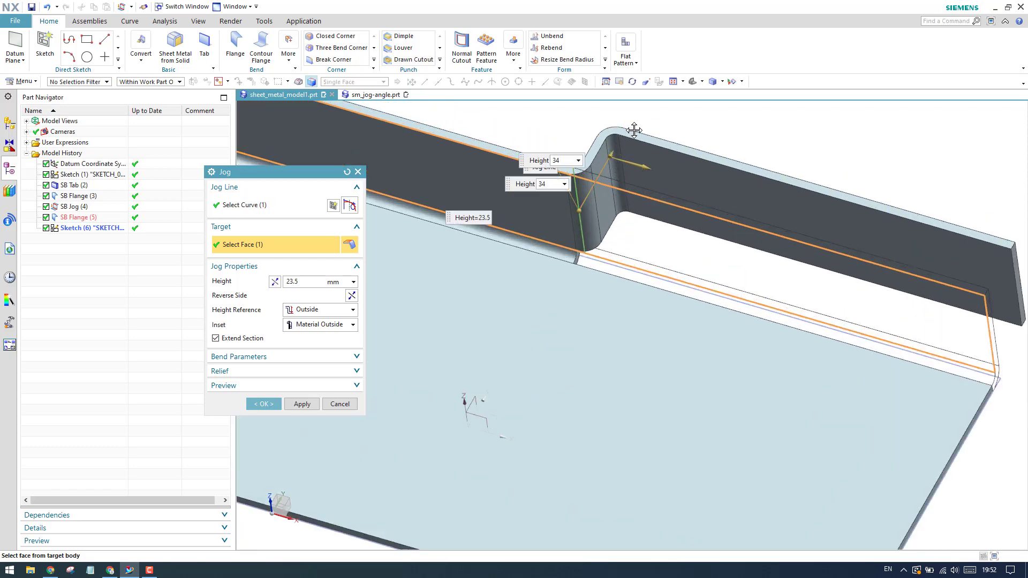
{"action": "scroll", "coordinate": [595, 185], "scroll_direction": "down", "scroll_amount": 1}
{"action": "scroll", "coordinate": [578, 213], "scroll_direction": "down", "scroll_amount": 1}
{"action": "scroll", "coordinate": [563, 237], "scroll_direction": "down", "scroll_amount": 1}
{"action": "scroll", "coordinate": [462, 313], "scroll_direction": "up", "scroll_amount": 1}
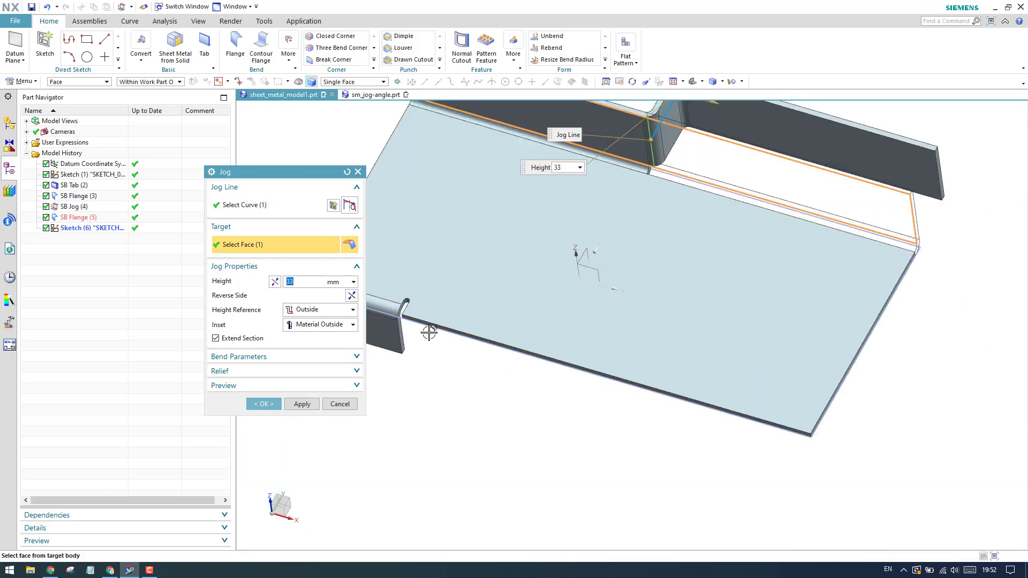
{"action": "scroll", "coordinate": [657, 172], "scroll_direction": "up", "scroll_amount": 1}
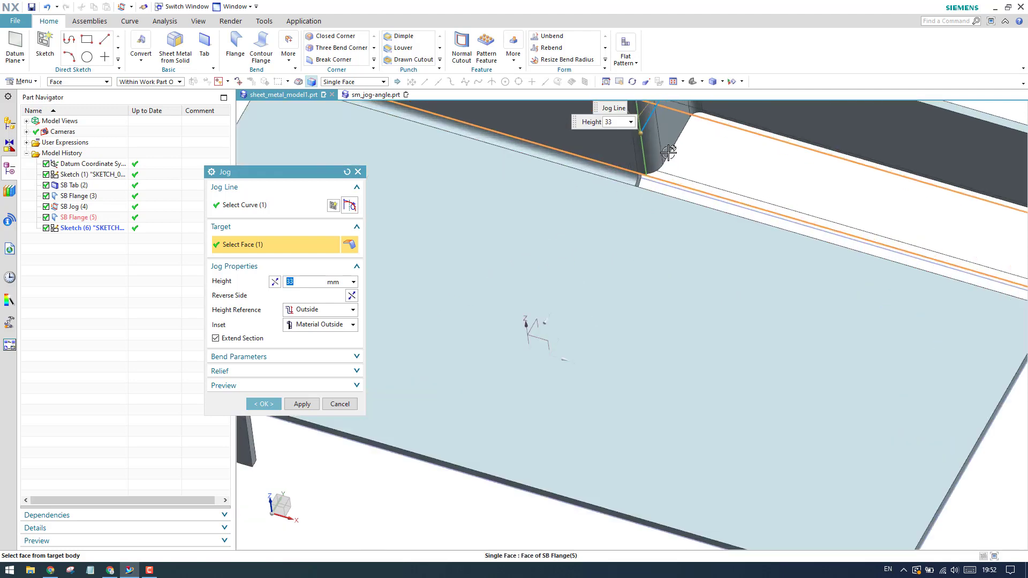
{"action": "scroll", "coordinate": [654, 174], "scroll_direction": "up", "scroll_amount": 1}
{"action": "scroll", "coordinate": [653, 175], "scroll_direction": "up", "scroll_amount": 1}
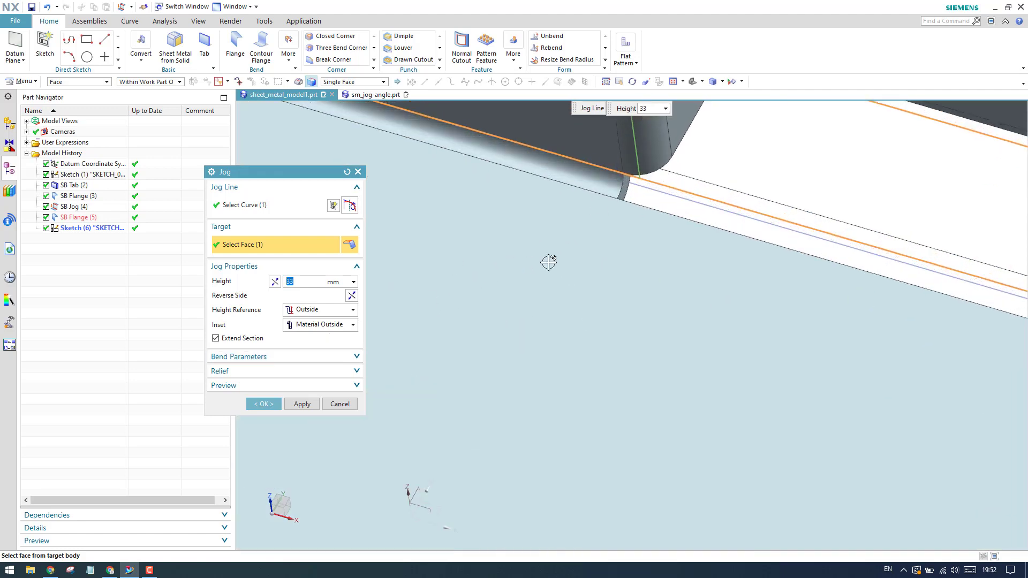
{"action": "left_click", "coordinate": [270, 373]}
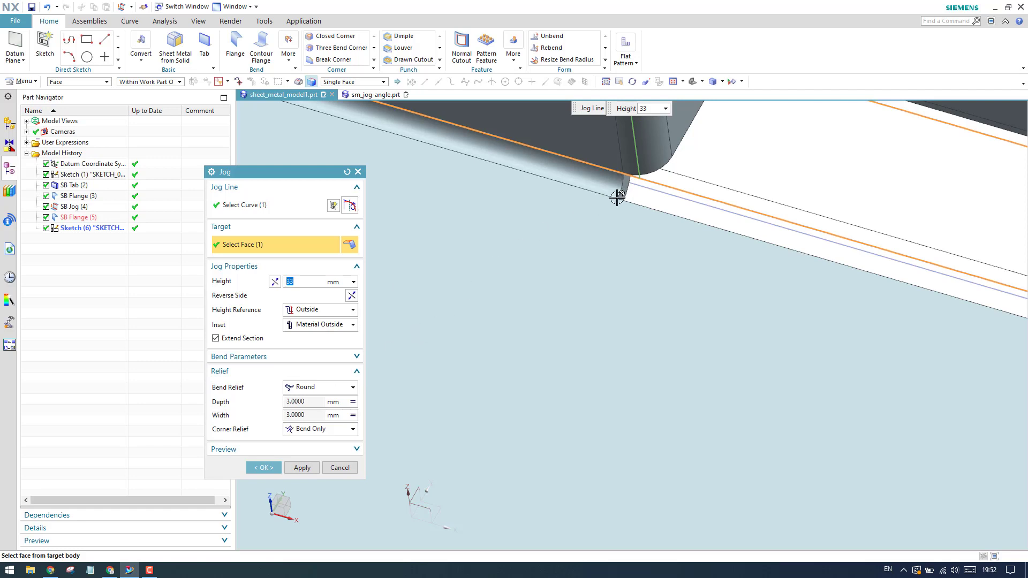
{"action": "scroll", "coordinate": [588, 231], "scroll_direction": "down", "scroll_amount": 3}
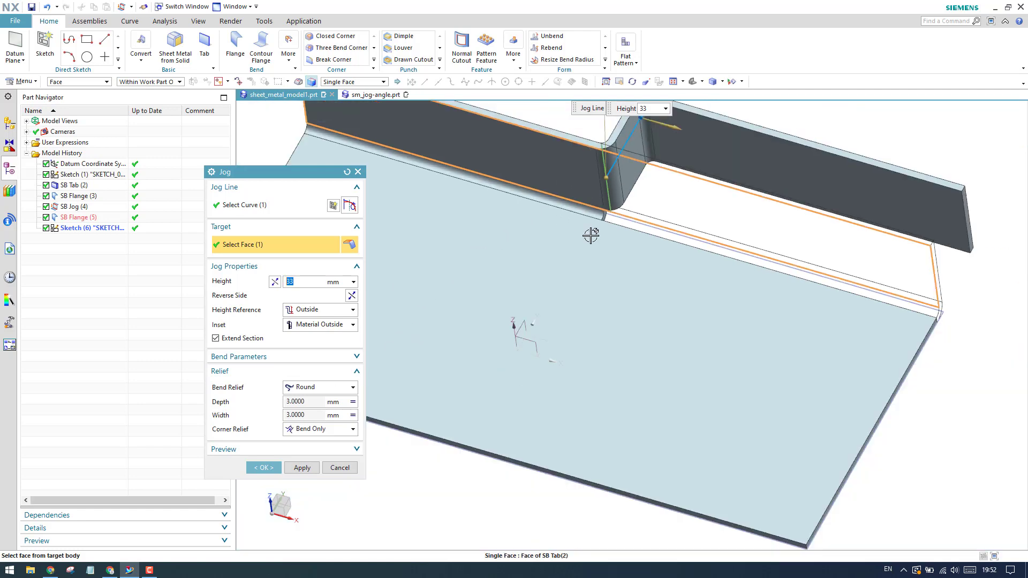
{"action": "scroll", "coordinate": [590, 229], "scroll_direction": "down", "scroll_amount": 2}
{"action": "mouse_move", "coordinate": [590, 230]}
{"action": "middle_mouse_down"}
{"action": "mouse_move", "coordinate": [590, 202]}
{"action": "mouse_move", "coordinate": [498, 241]}
{"action": "middle_mouse_up"}
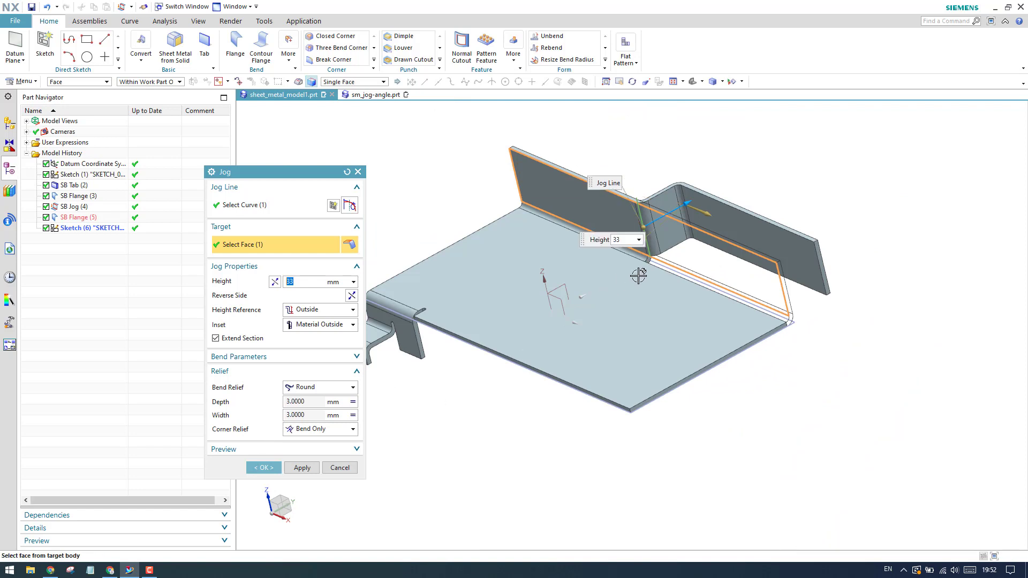
{"action": "scroll", "coordinate": [652, 273], "scroll_direction": "up", "scroll_amount": 2}
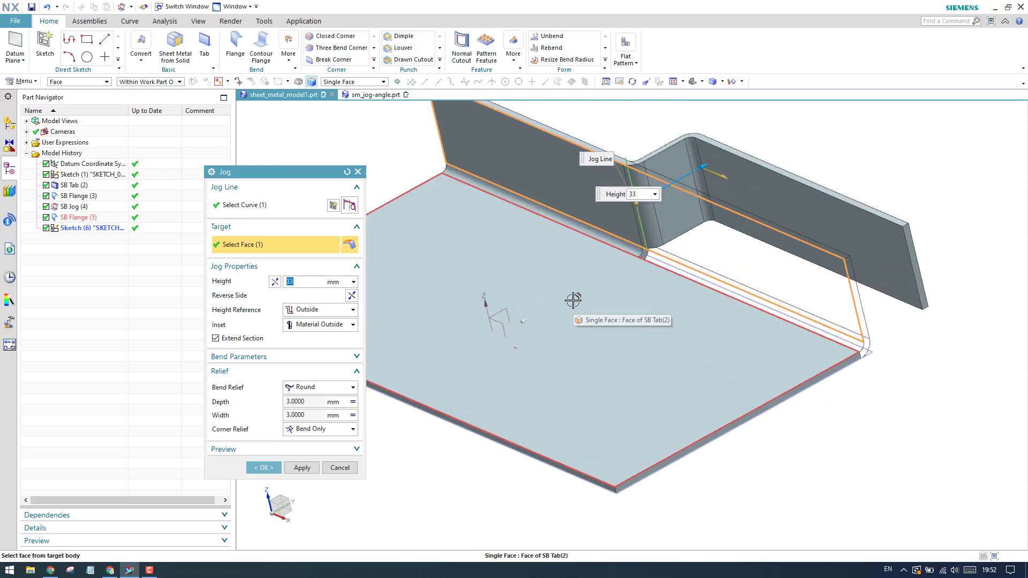